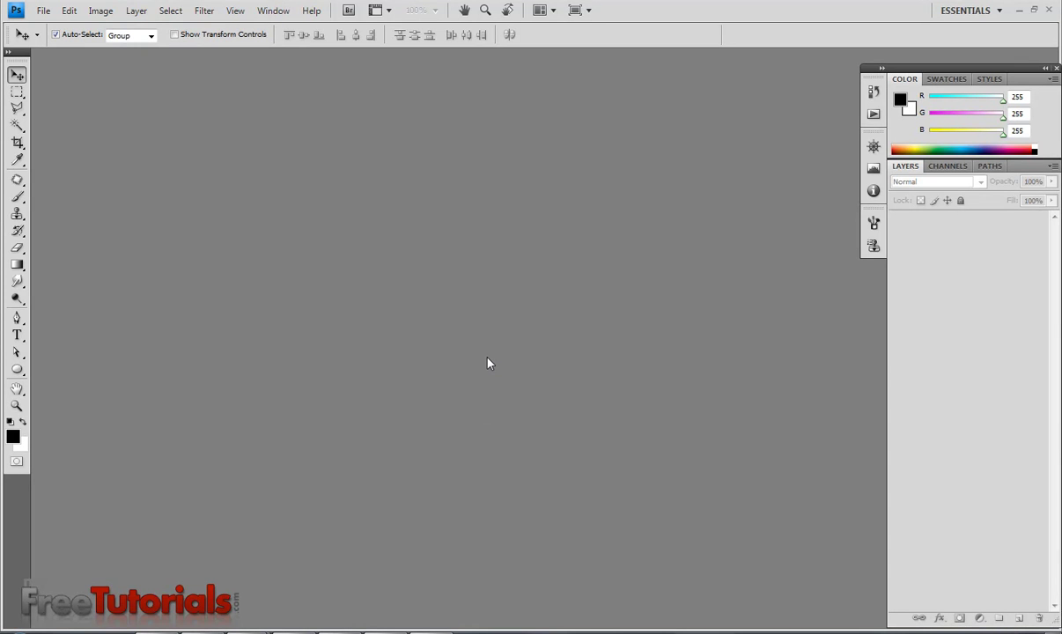
Create a new 600 × 200 pixel document with a white background.
left_click(43, 11)
left_click(48, 28)
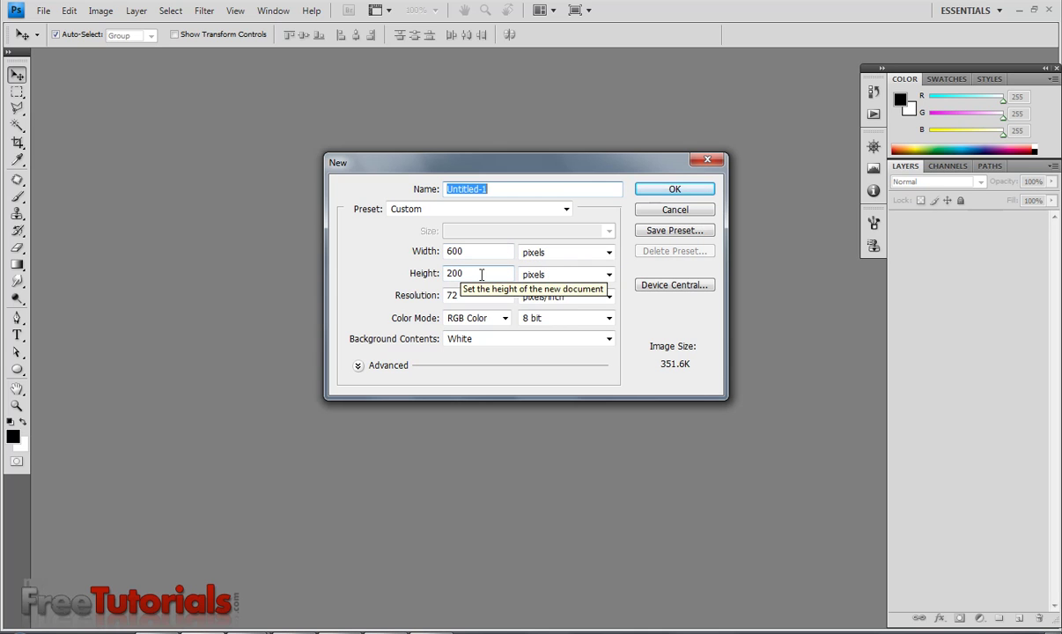
left_click(653, 191)
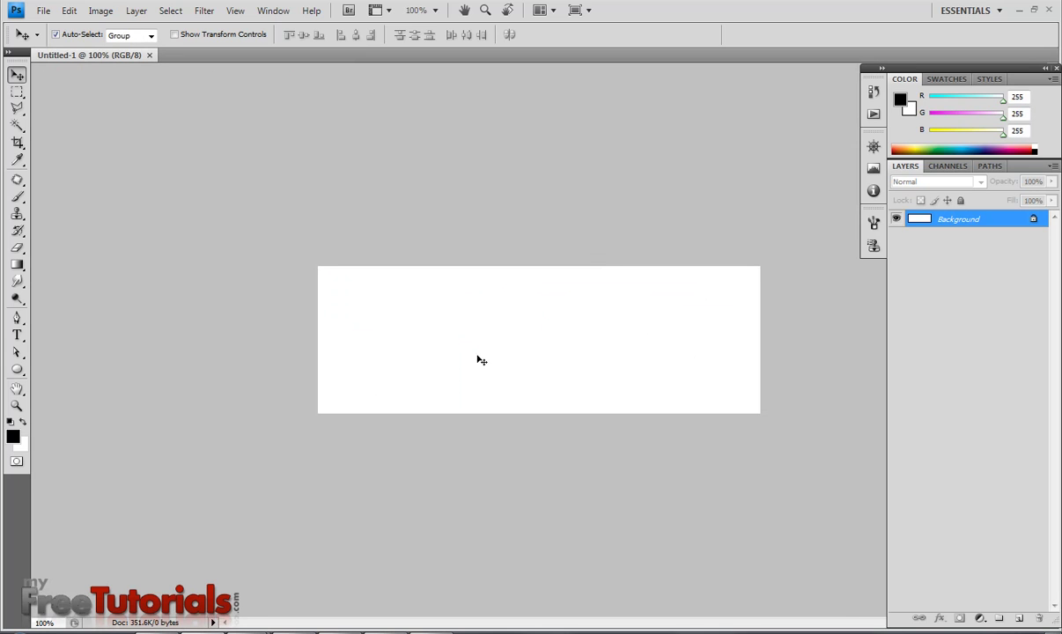
Convert the Background into Layer 0 and give it a black Color Overlay.
double_click(912, 223)
left_click(620, 188)
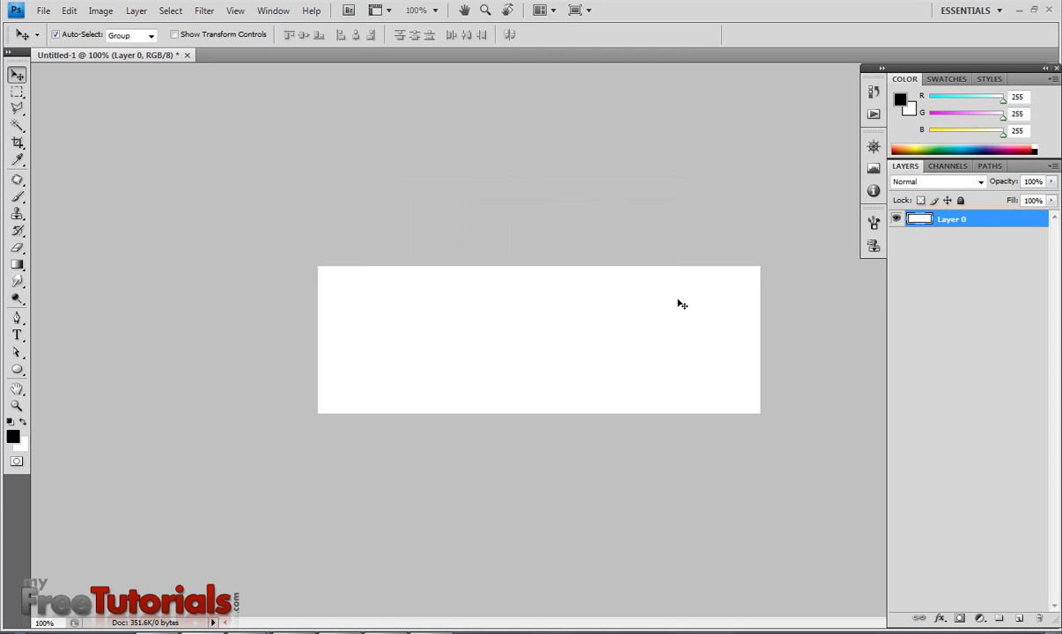
right_click(983, 226)
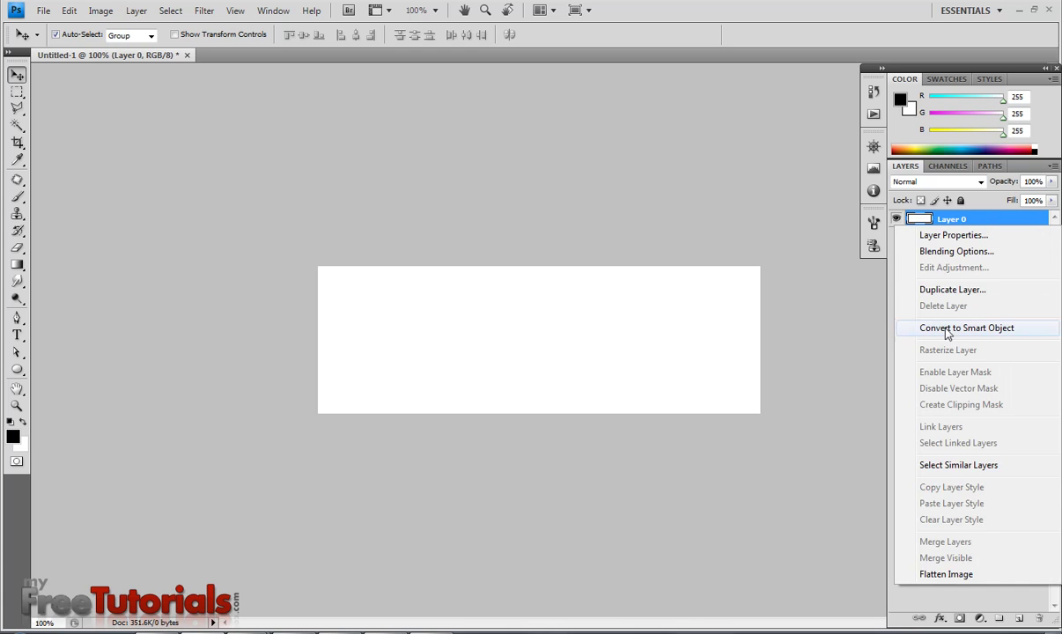
left_click(951, 251)
left_click(669, 396)
left_click(905, 256)
left_click_drag(656, 465, 626, 513)
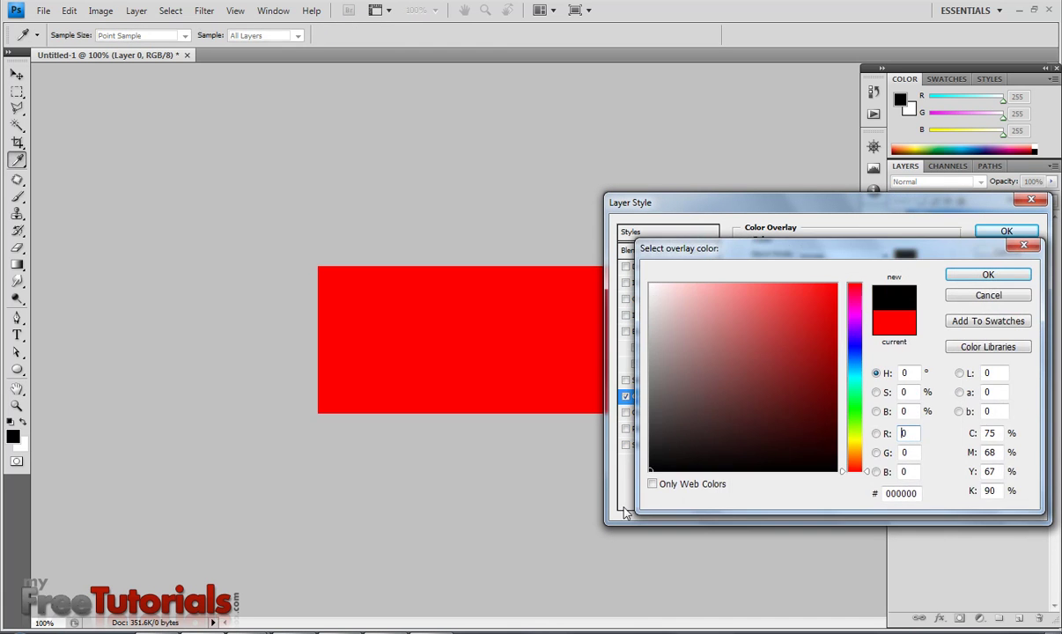
left_click(987, 274)
left_click(1006, 230)
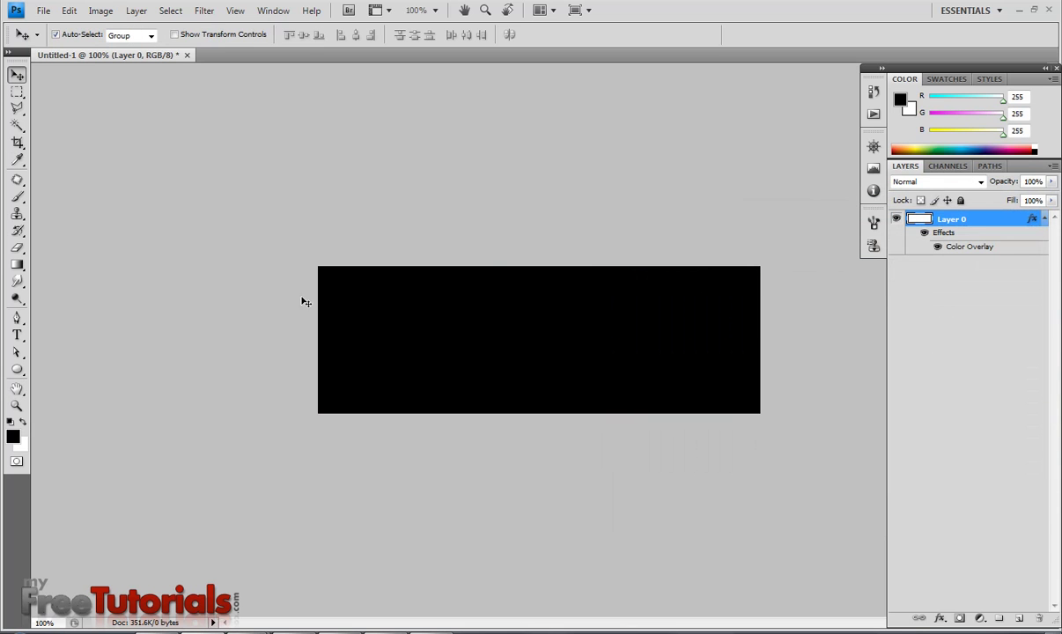
Draw a 5 px radius rounded rectangle across the lower half of the black banner.
left_click(17, 369)
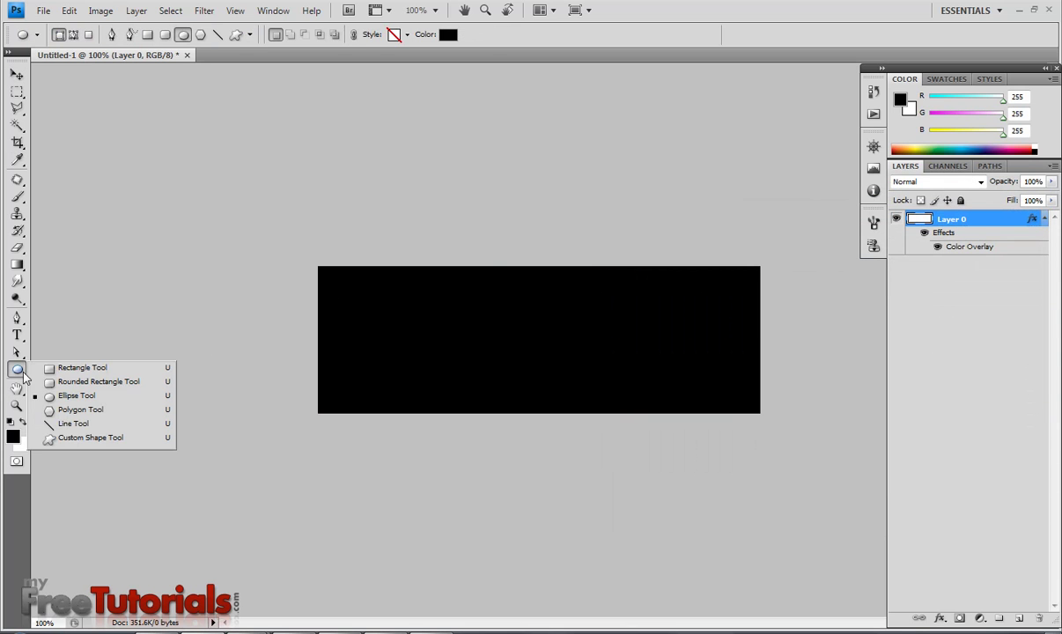
left_click(89, 382)
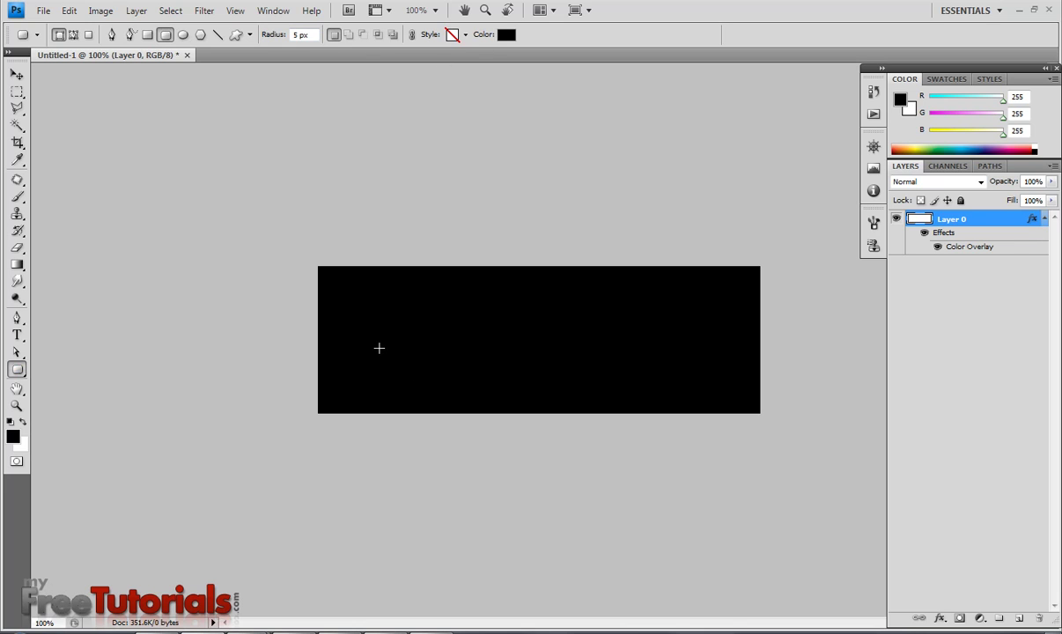
left_click_drag(380, 343, 707, 439)
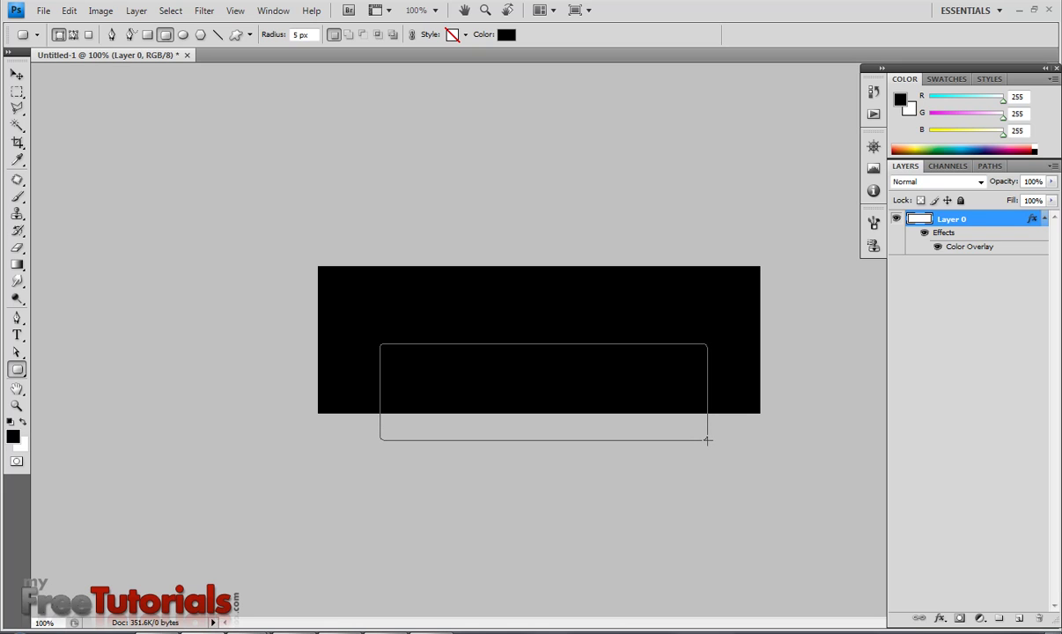
left_click_drag(707, 439, 707, 439)
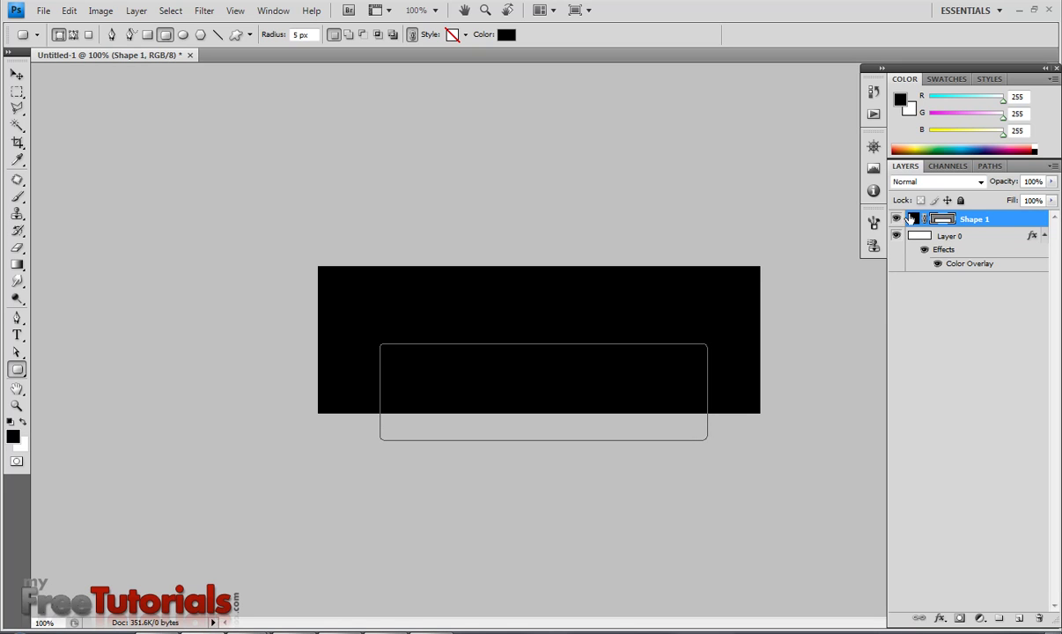
Add a Gradient Overlay to Shape 1 with its left stop set to dark red 8b0000.
right_click(1010, 225)
left_click(977, 243)
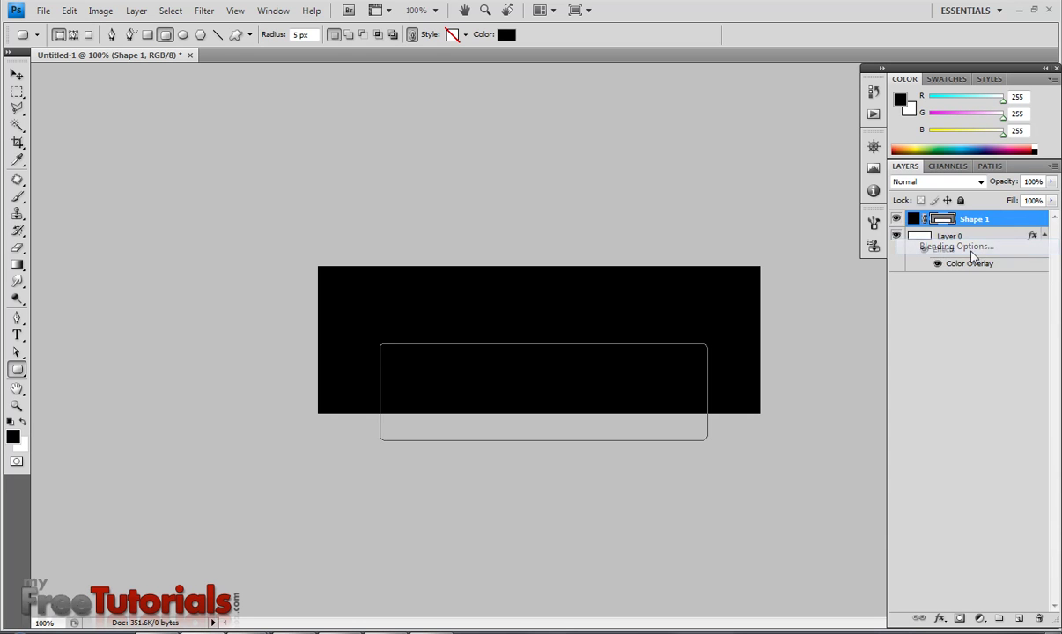
left_click(651, 412)
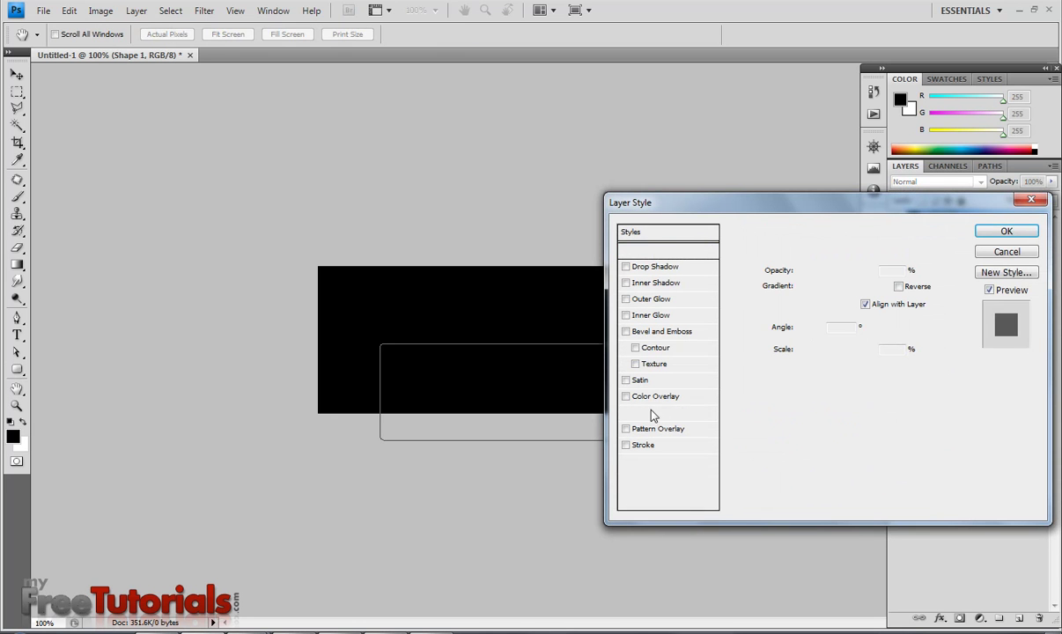
left_click(827, 291)
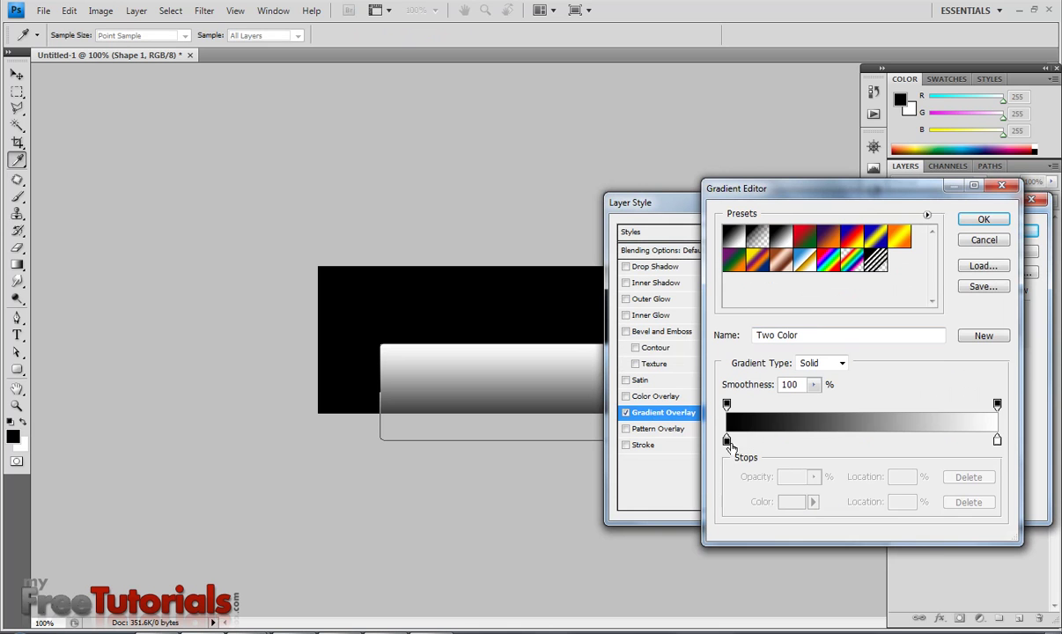
left_click(726, 438)
left_click(782, 501)
left_click_drag(811, 410, 870, 370)
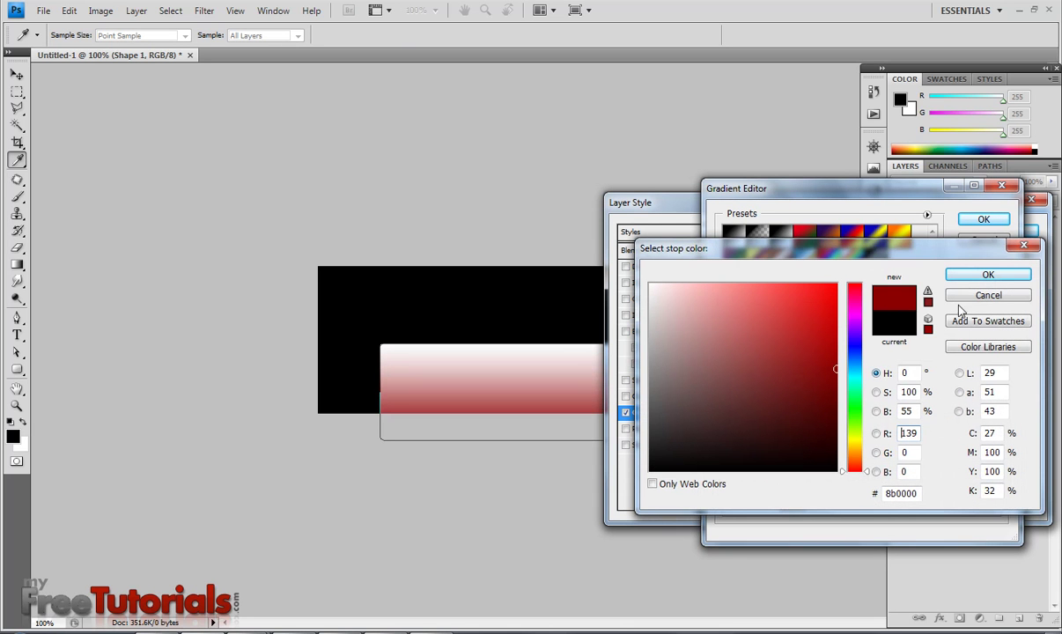
left_click(968, 276)
Set the gradient's right stop to a brighter red and accept the gradient.
left_click(997, 439)
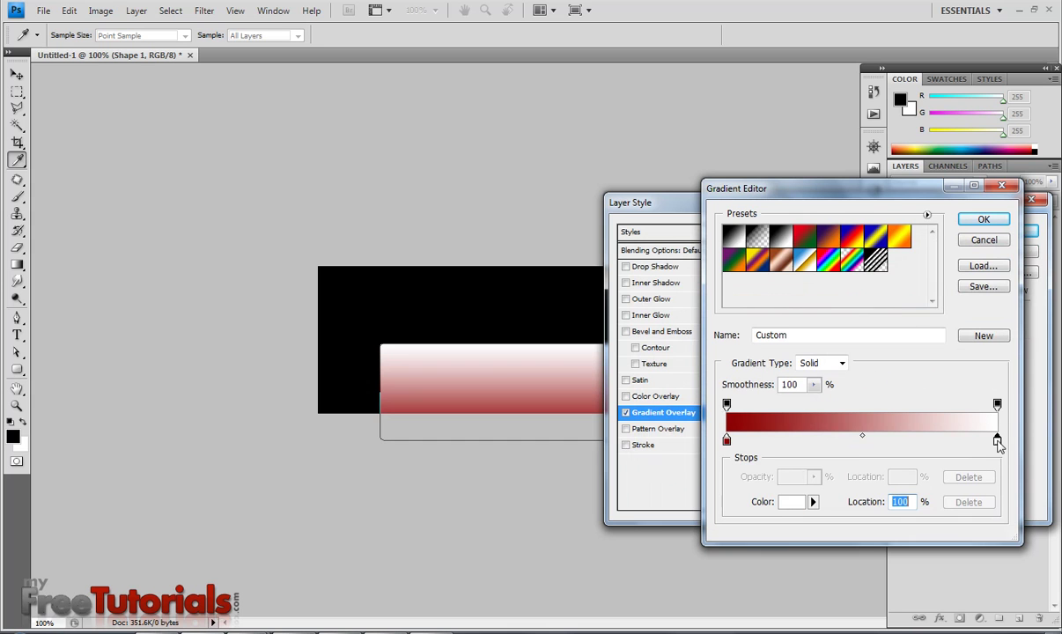
double_click(996, 438)
left_click_drag(833, 309, 836, 338)
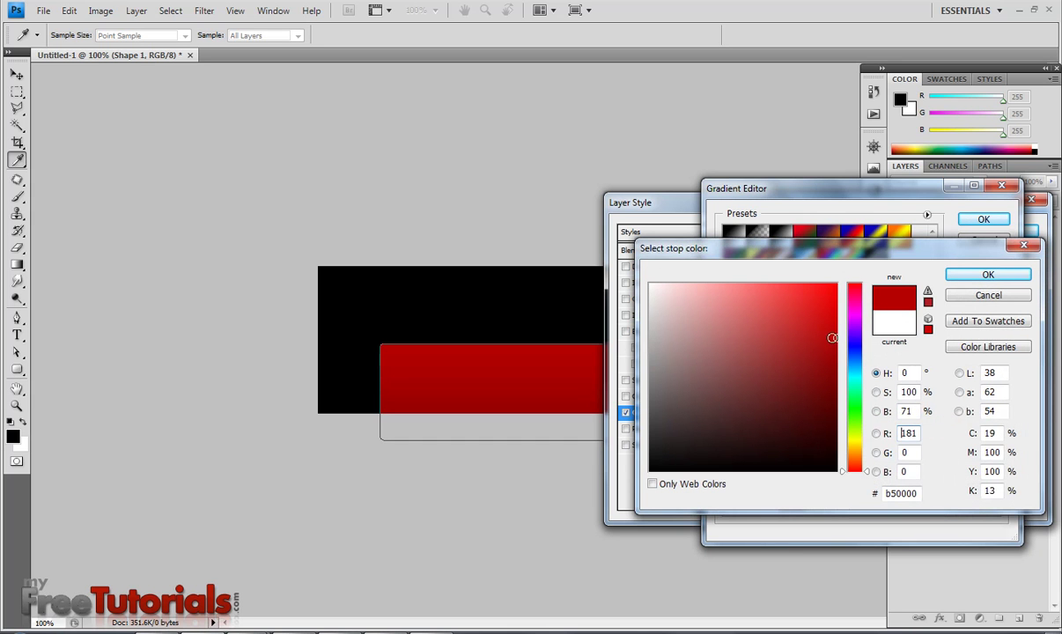
left_click(837, 325)
left_click(987, 275)
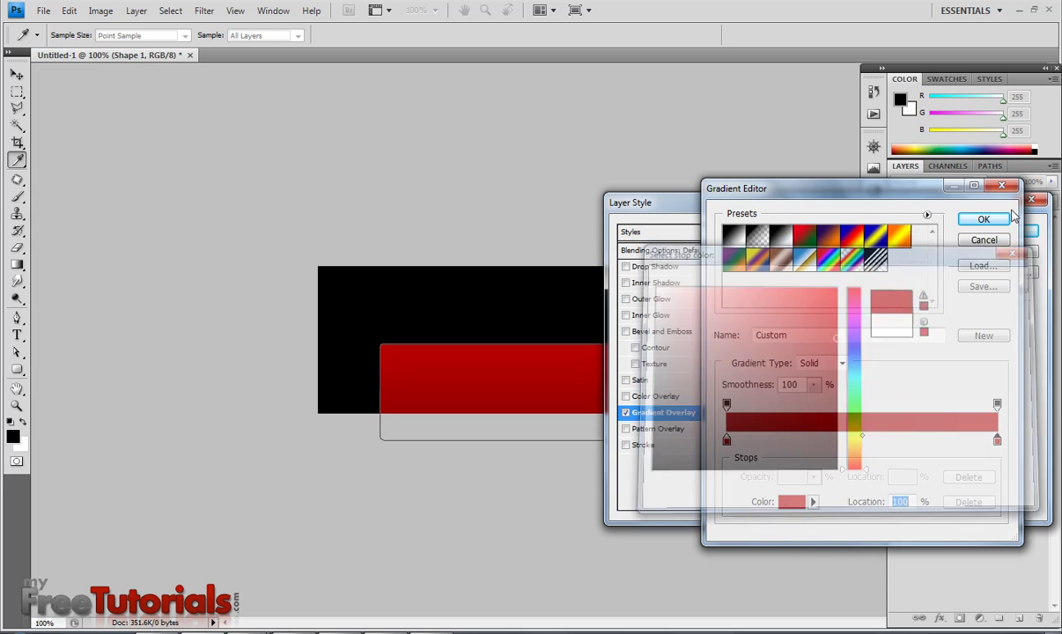
left_click(986, 220)
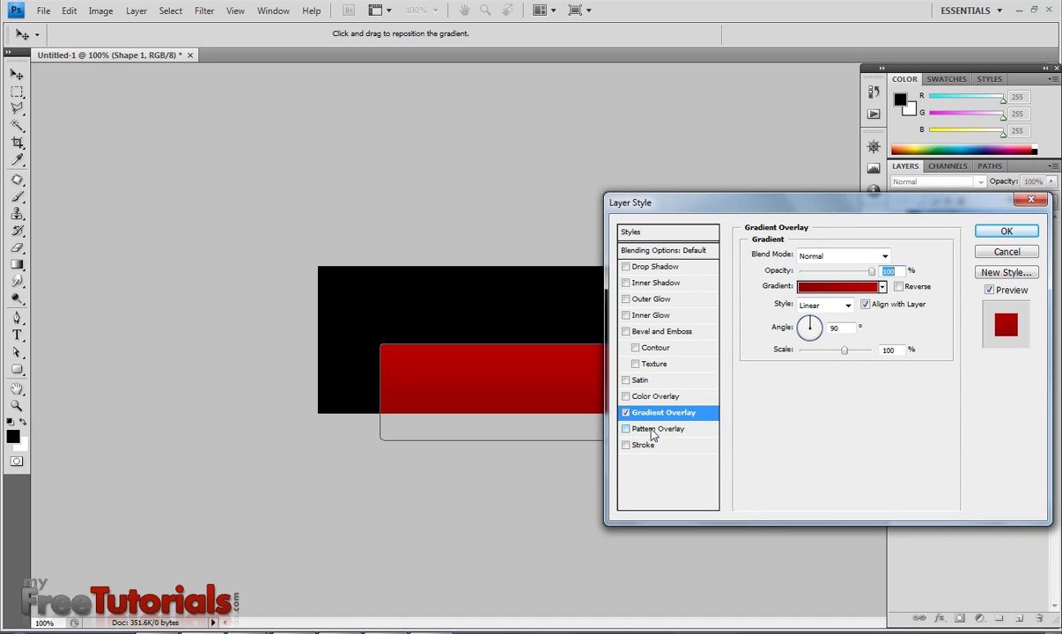
Add a 2 px gradient Stroke to Shape 1 fading from dark grey 4f4f4f to white.
left_click(625, 445)
left_click(654, 446)
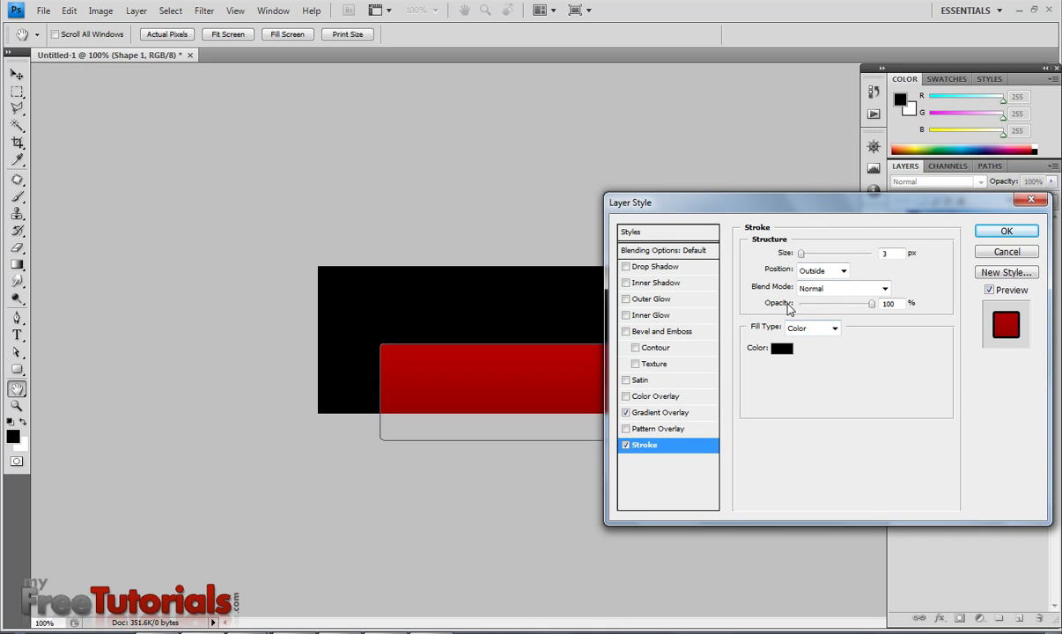
left_click(808, 332)
left_click(807, 349)
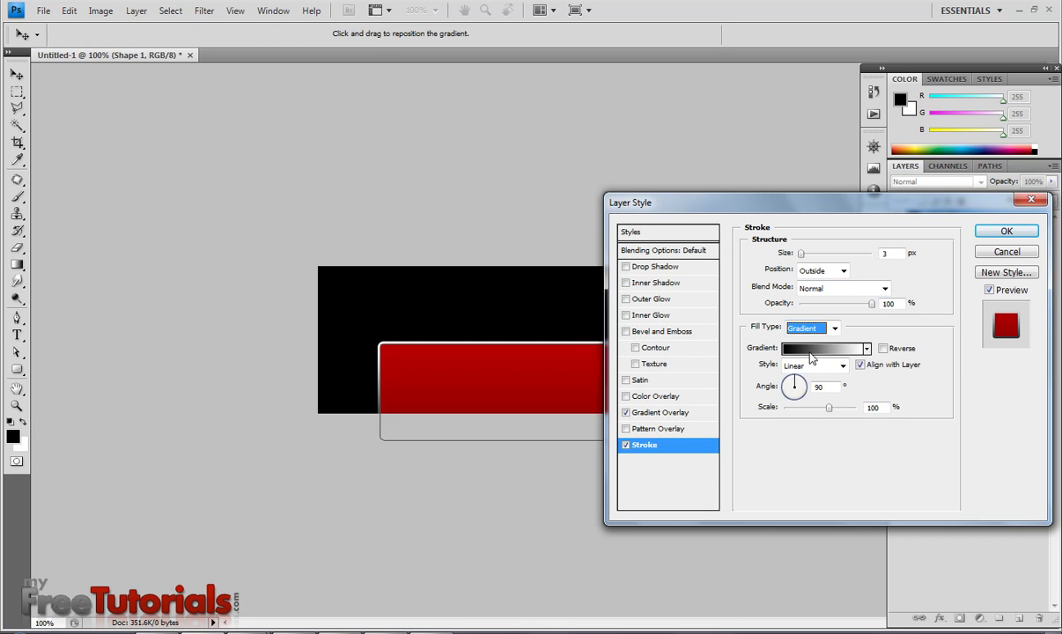
left_click(788, 349)
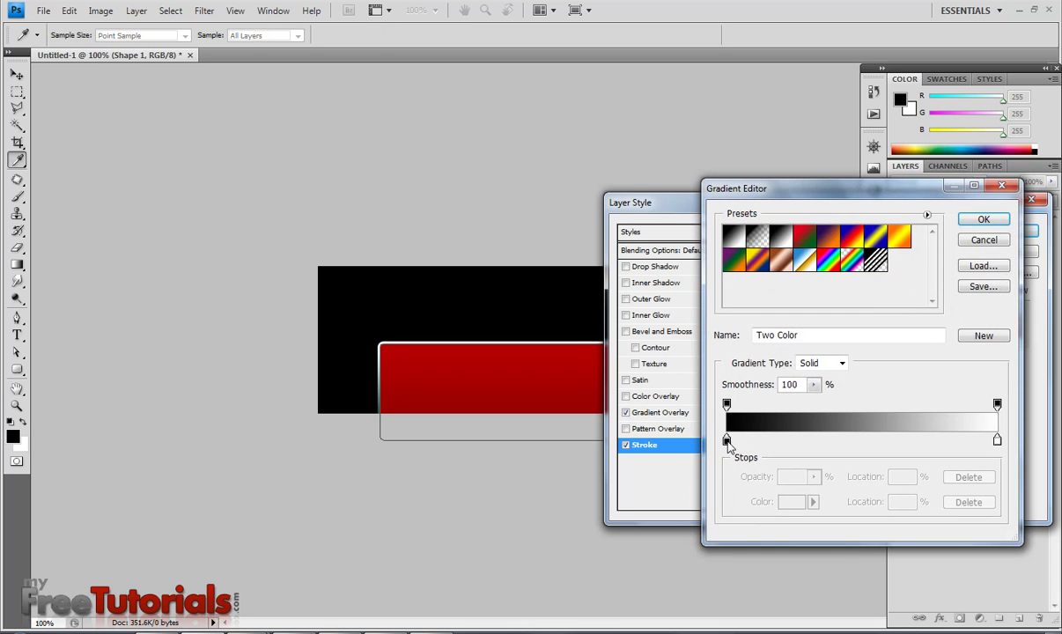
left_click(791, 501)
left_click_drag(764, 392, 648, 413)
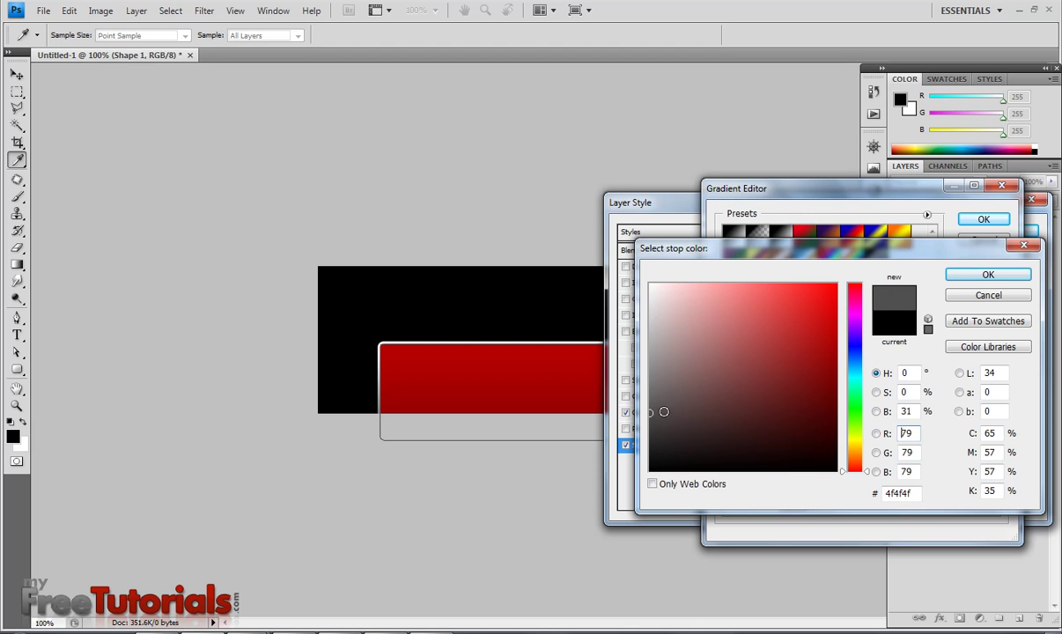
left_click(988, 275)
left_click(977, 221)
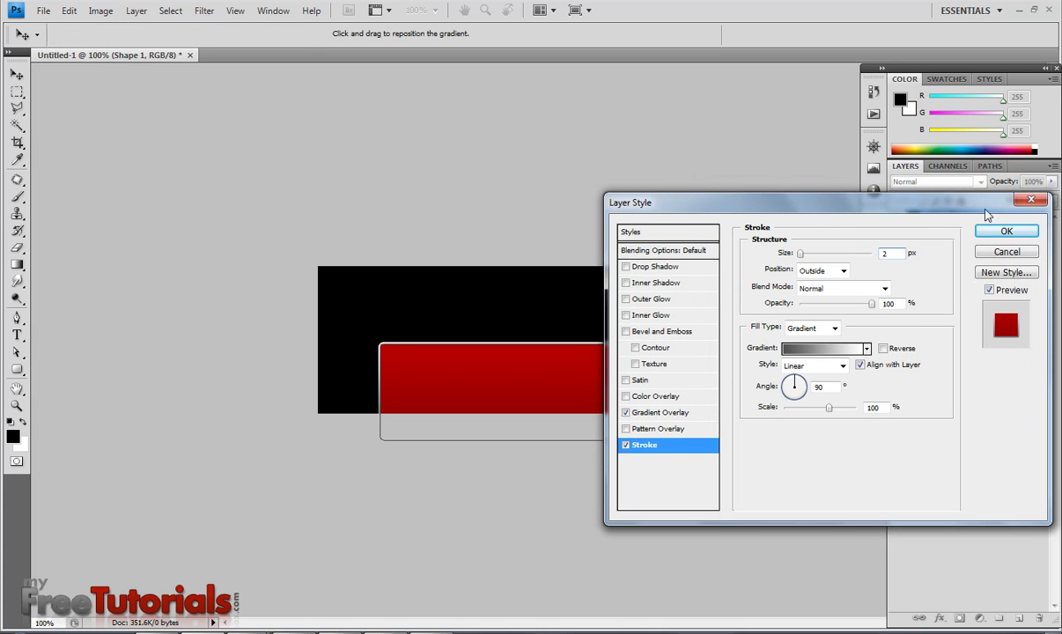
left_click(995, 232)
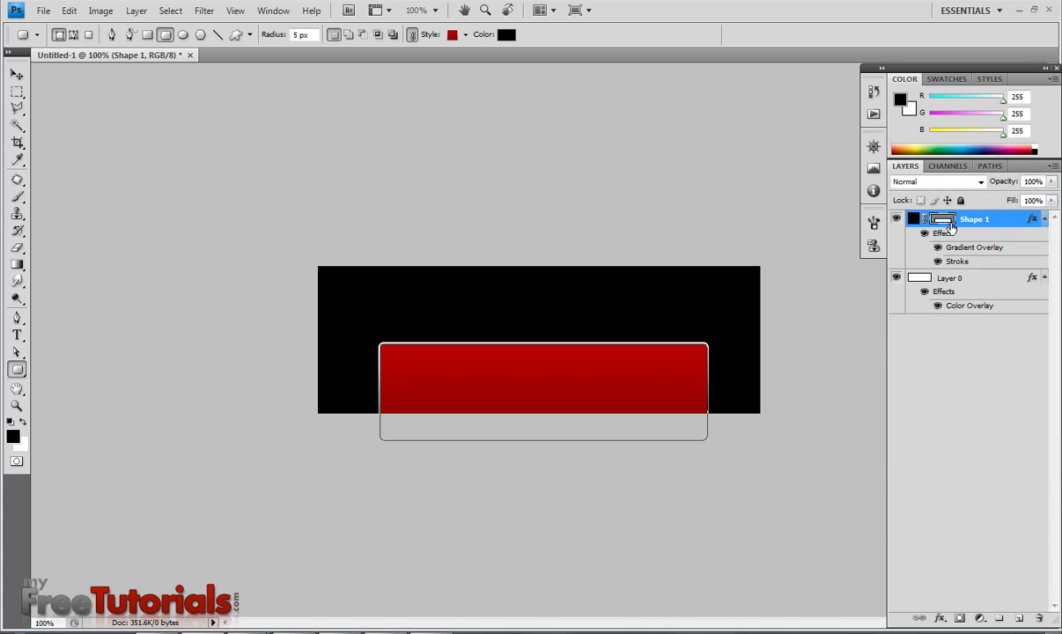
Hide the shape's path outline and nudge the red panel slightly upward.
left_click(948, 221)
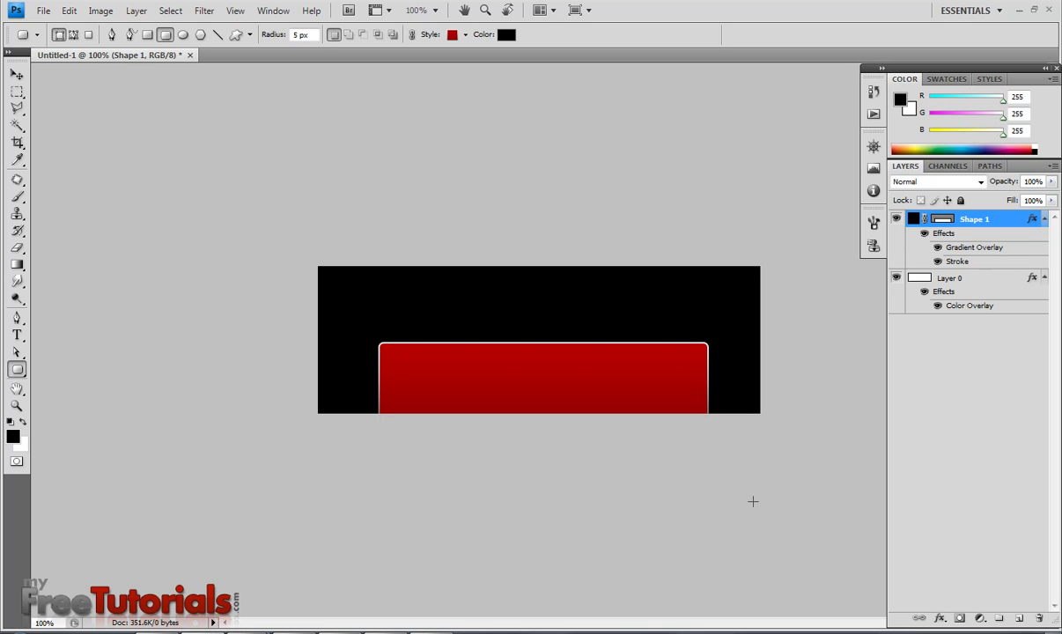
key("v")
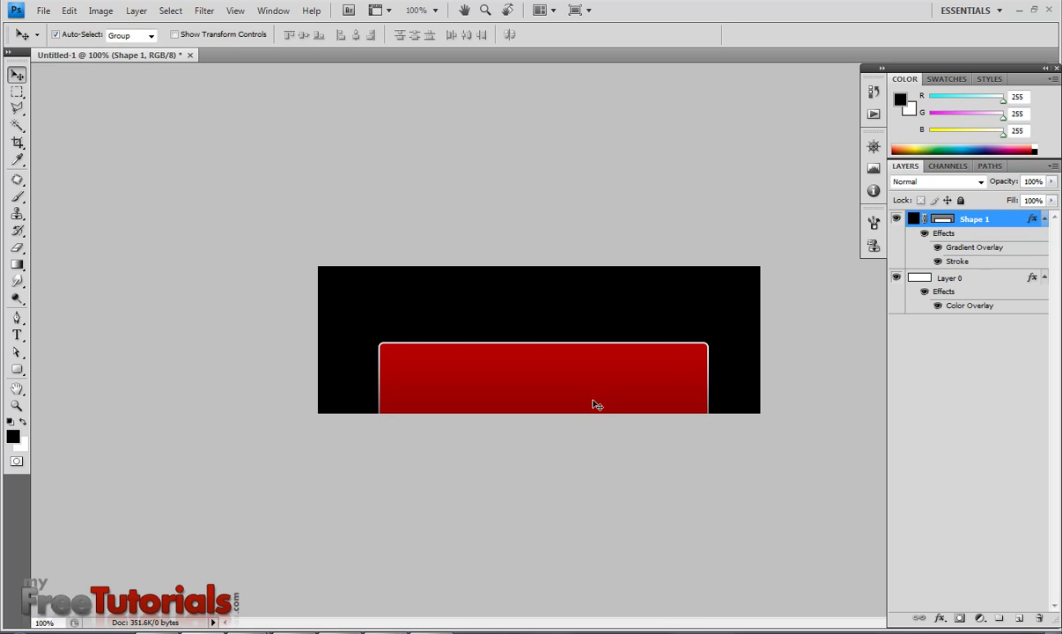
left_click_drag(596, 396, 597, 386)
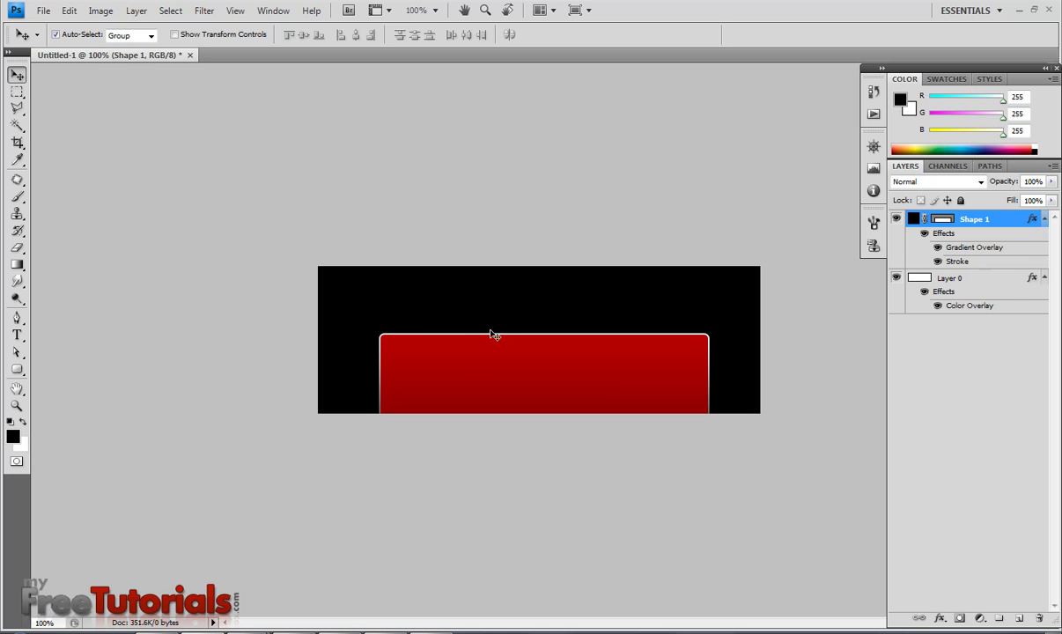
left_click_drag(18, 91, 69, 89)
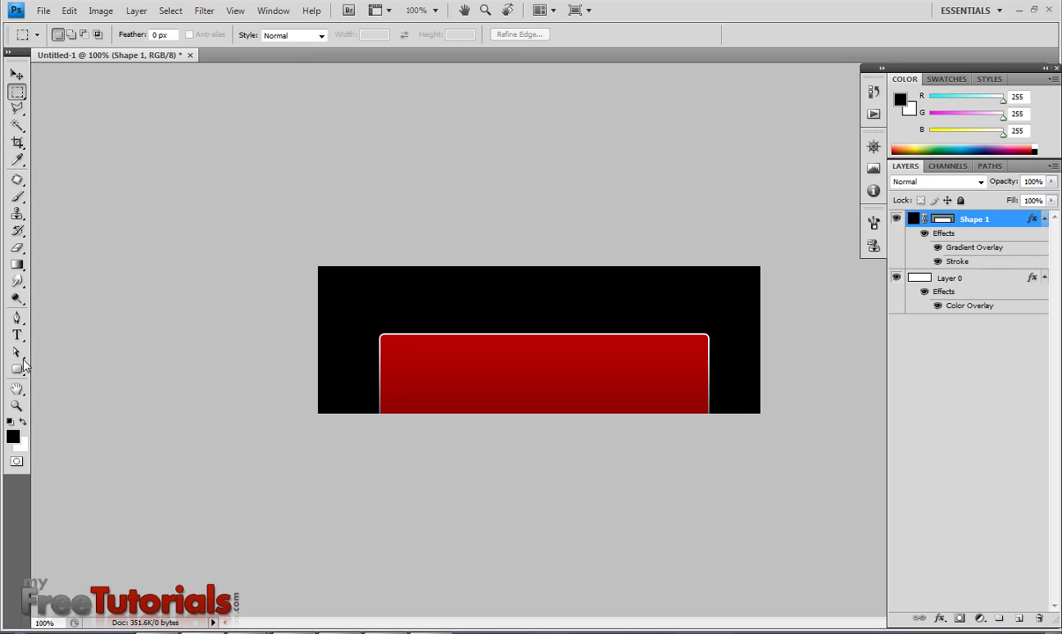
left_click_drag(18, 368, 64, 373)
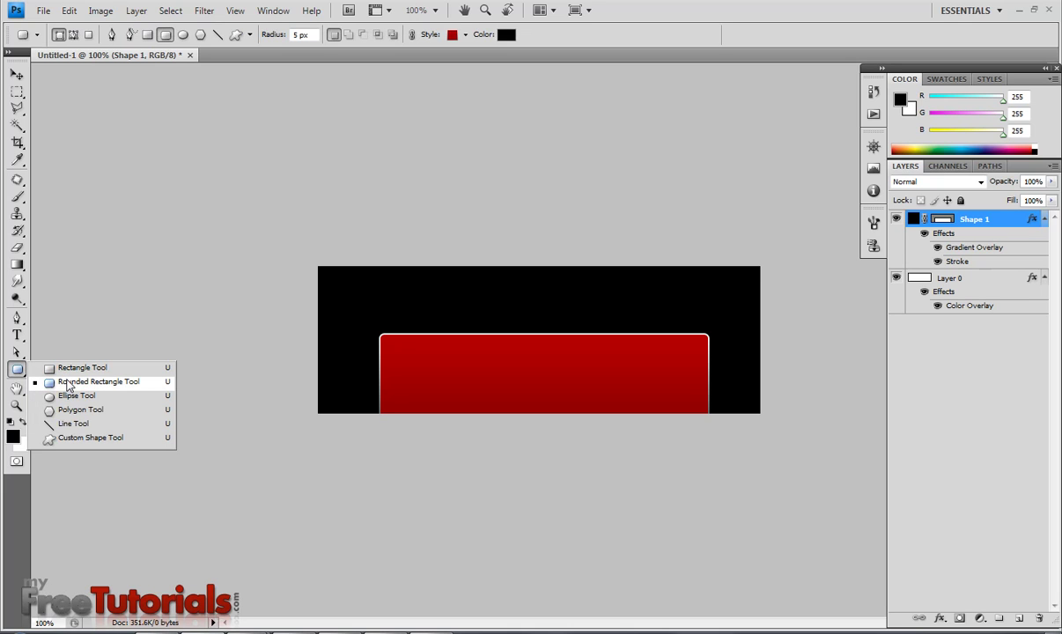
Draw a small 2 px-corner rounded tab above the red panel's left end with No Style.
left_click(68, 385)
type("2")
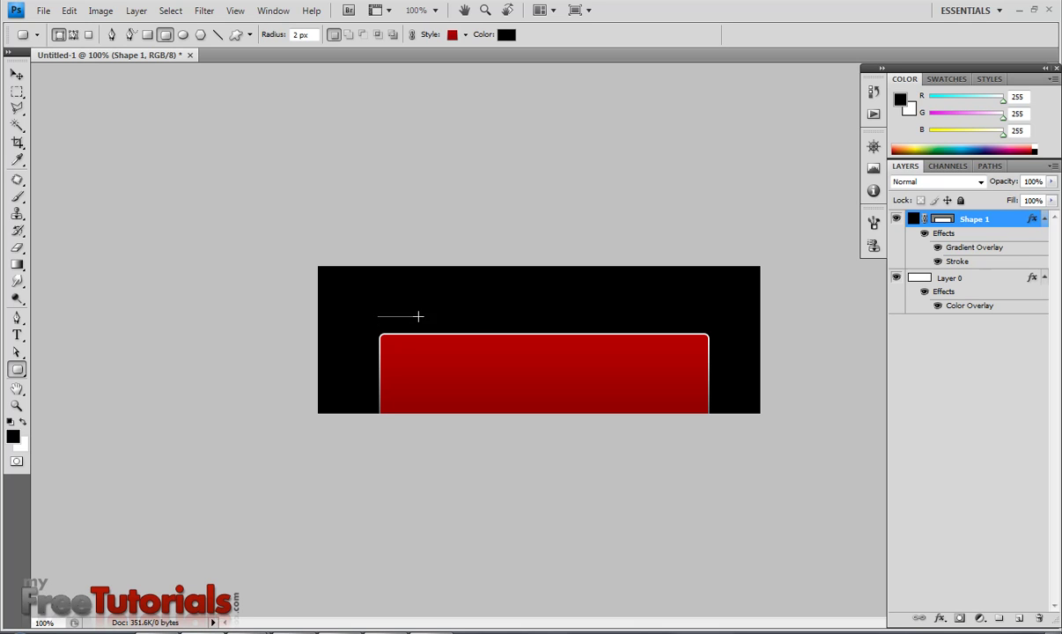
mouse_move(418, 316)
left_mouse_down()
mouse_move(475, 329)
mouse_move(481, 341)
left_mouse_up()
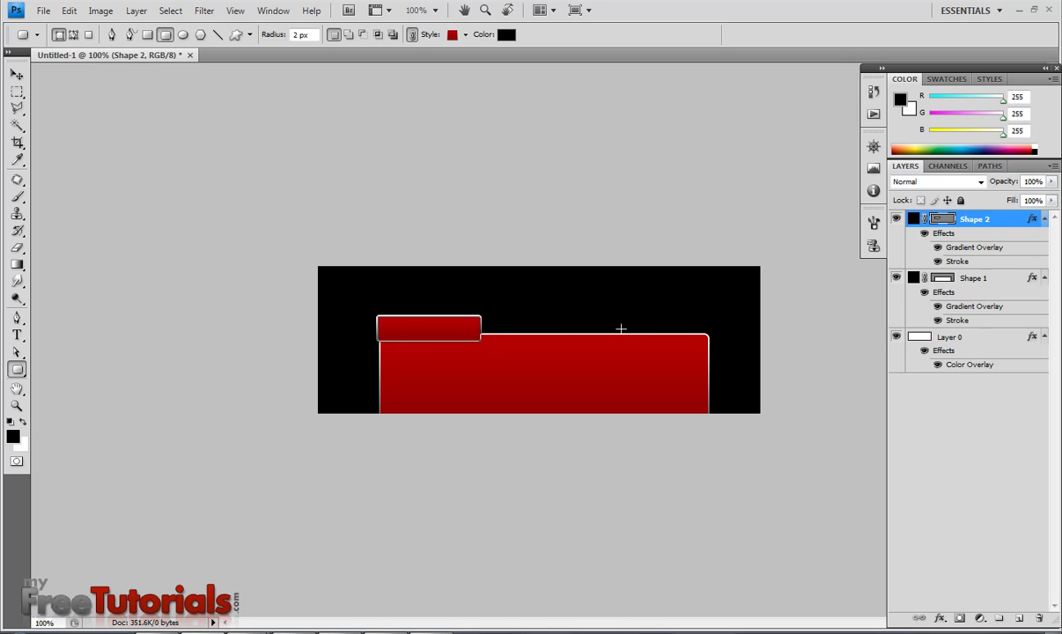
left_click(465, 34)
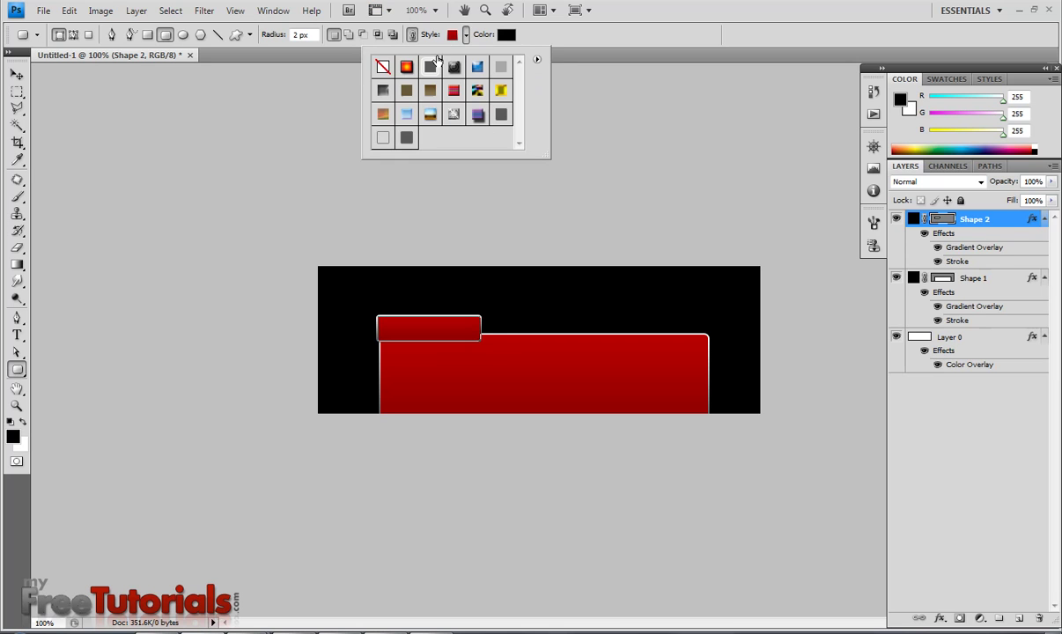
double_click(382, 66)
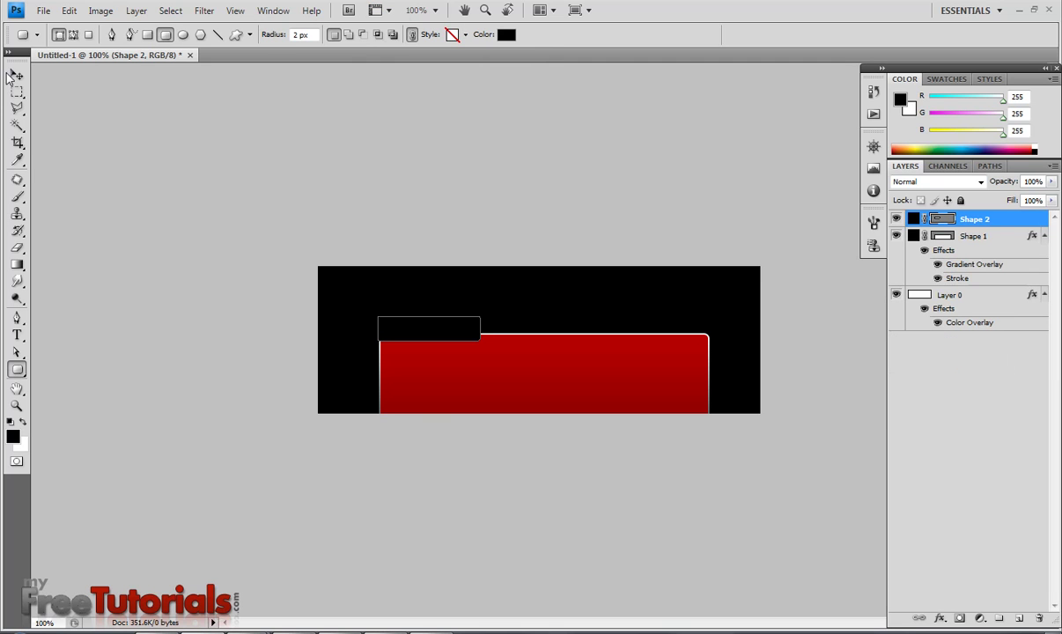
Nudge the tab shape up and slightly to the right with the arrow keys.
key("v")
key("Up")
key("Up")
key("Up")
key("Up")
key("Up")
key("Up")
key("Up")
key("Up")
key("Up")
key("Up")
key("Right")
key("Up")
key("Up")
key("Right")
key("Right")
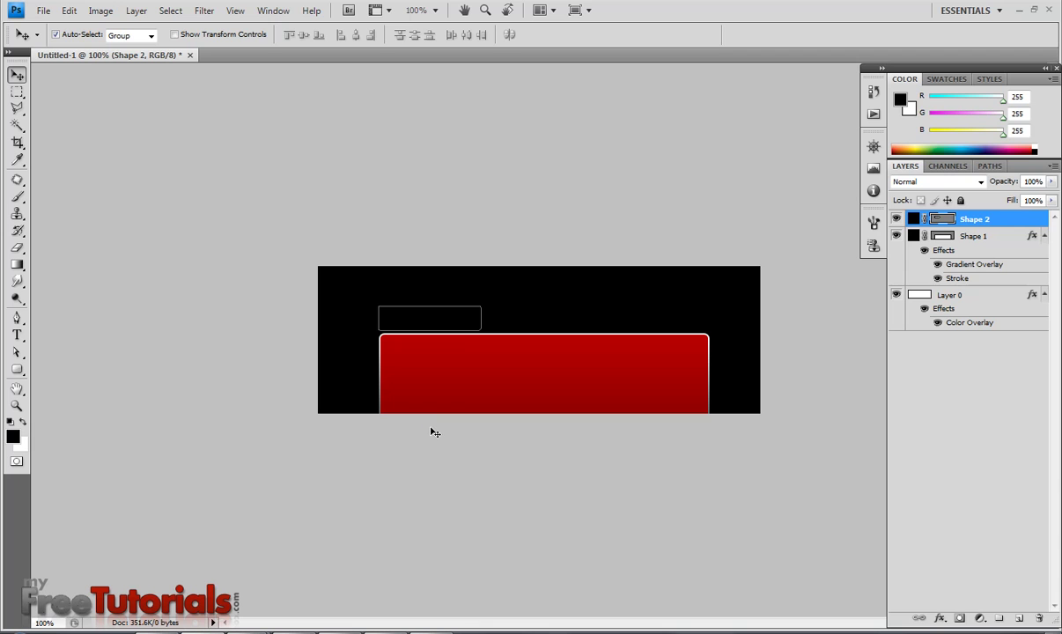
Change the Shape 2 tab's fill colour to dark grey 2d2d2d.
double_click(913, 218)
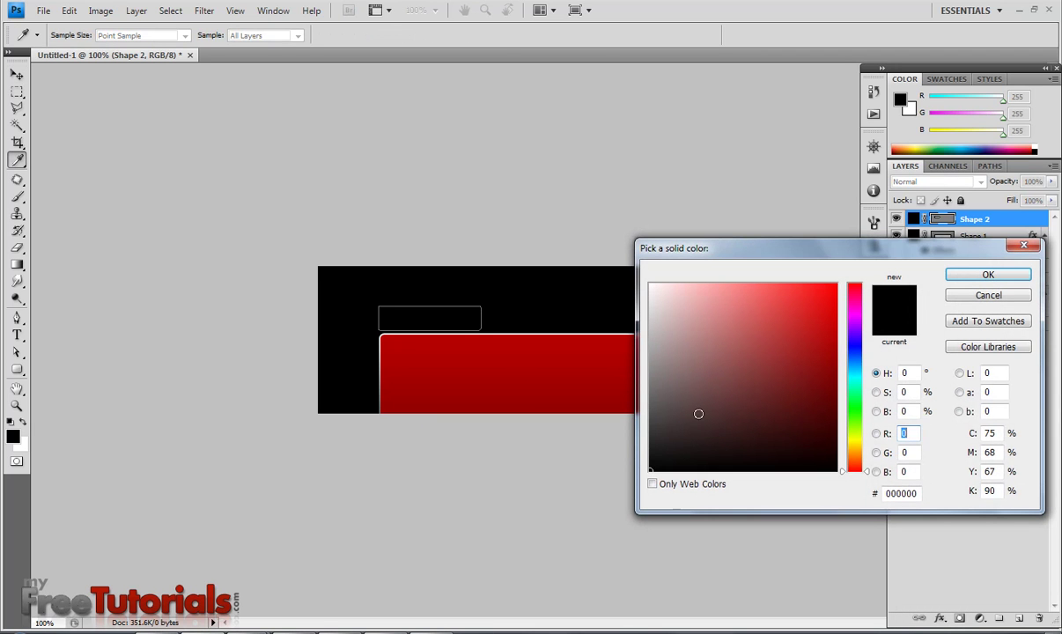
key("Tab")
key("Tab")
key("Tab")
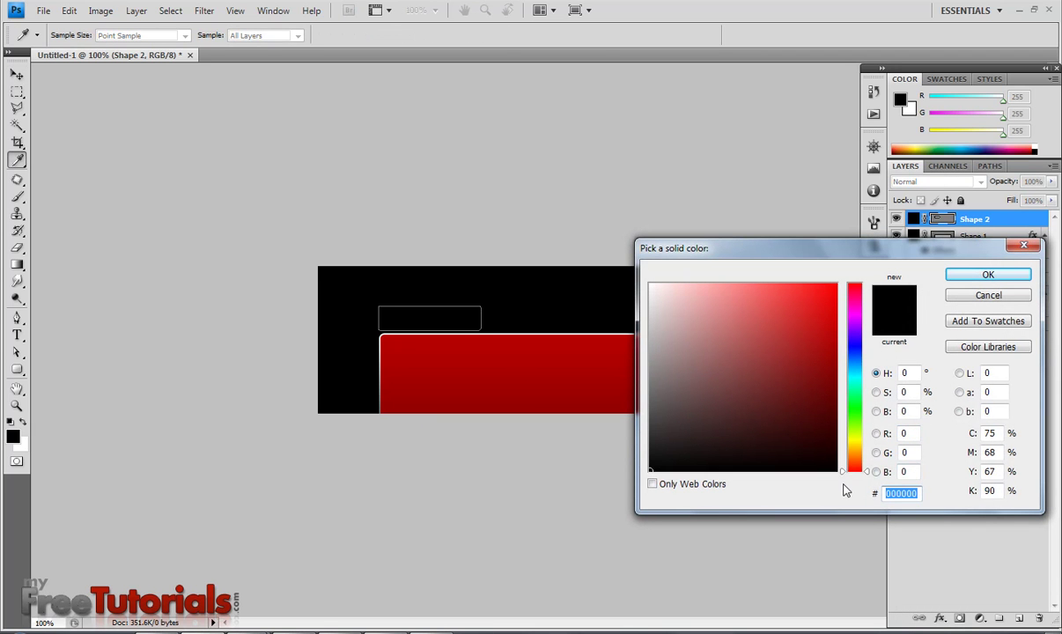
type("2d2d2d")
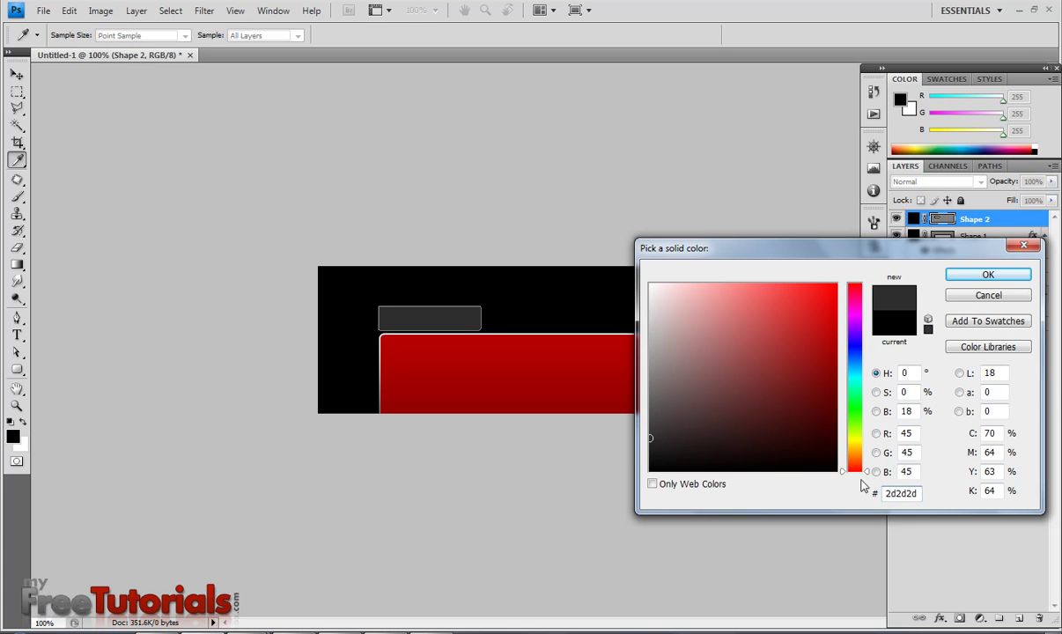
left_click(988, 276)
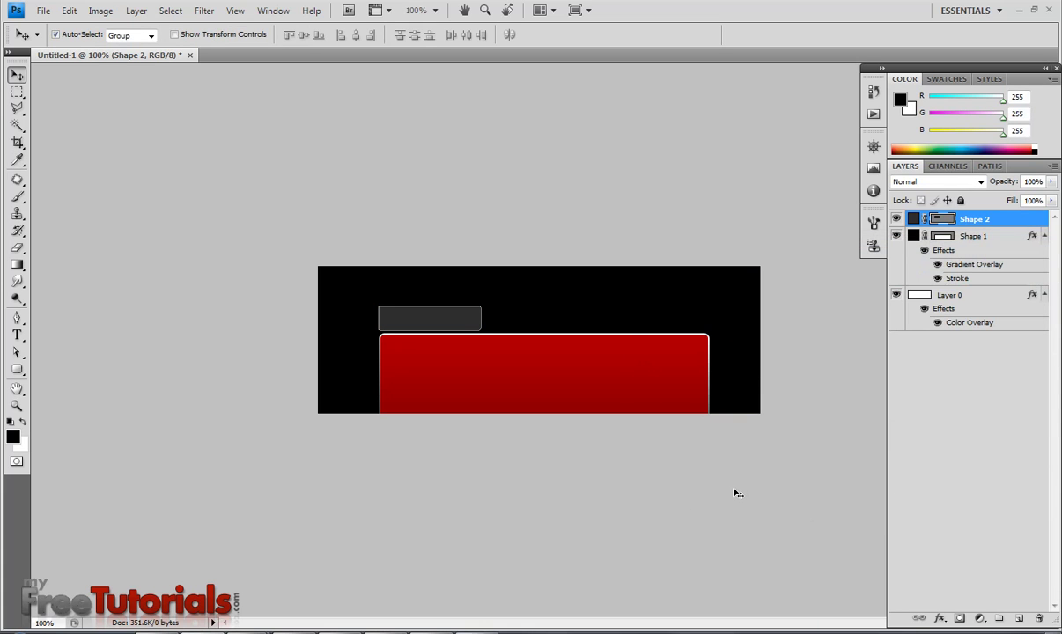
Add a dark grey 2d2d2d Color Overlay to the tab layer.
right_click(944, 216)
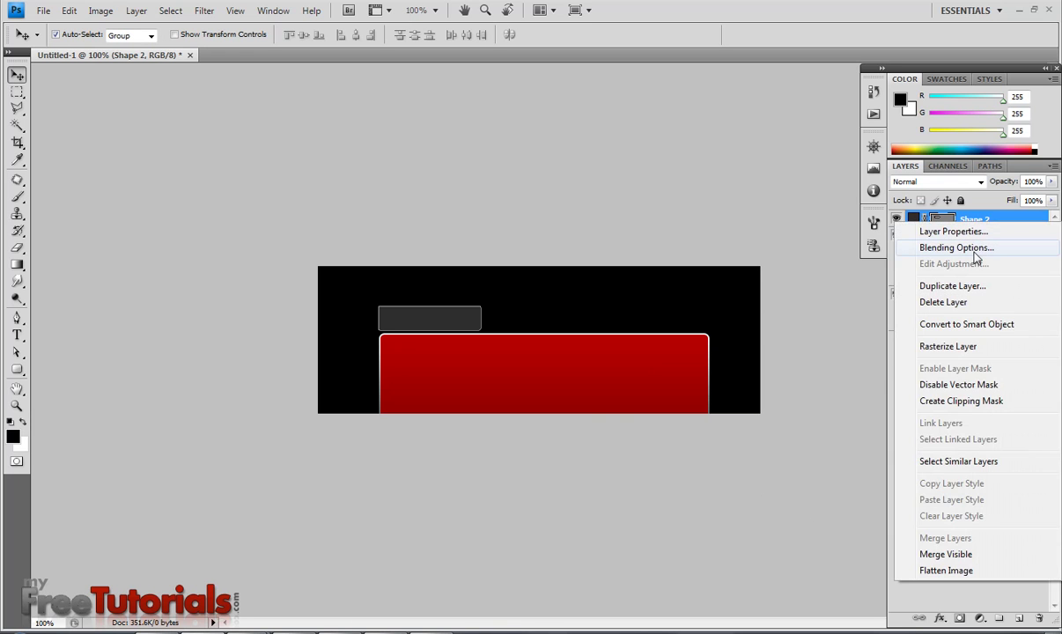
left_click(964, 247)
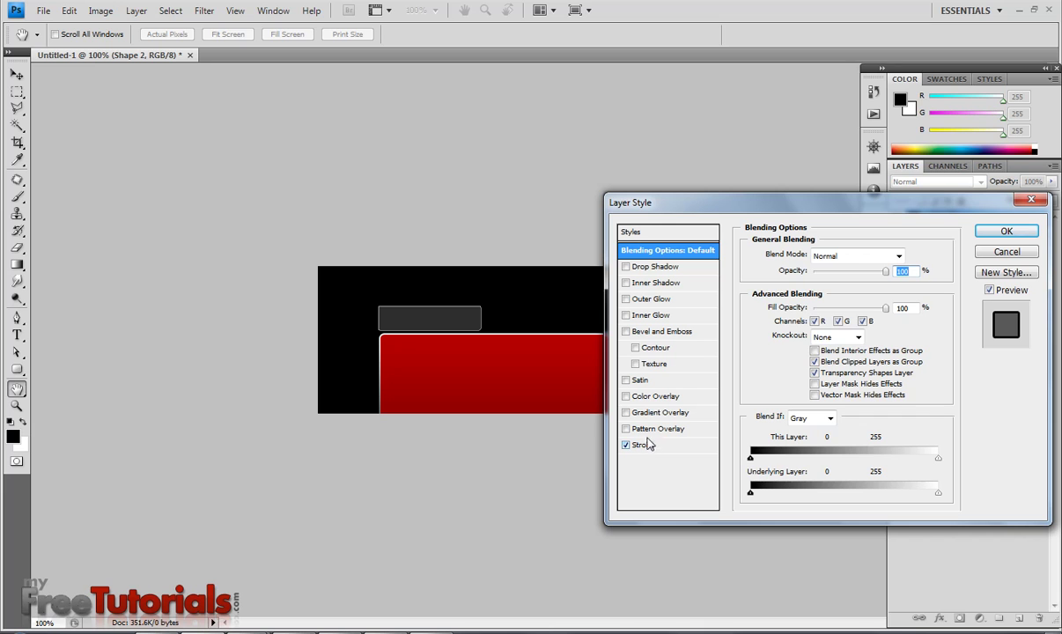
left_click(626, 396)
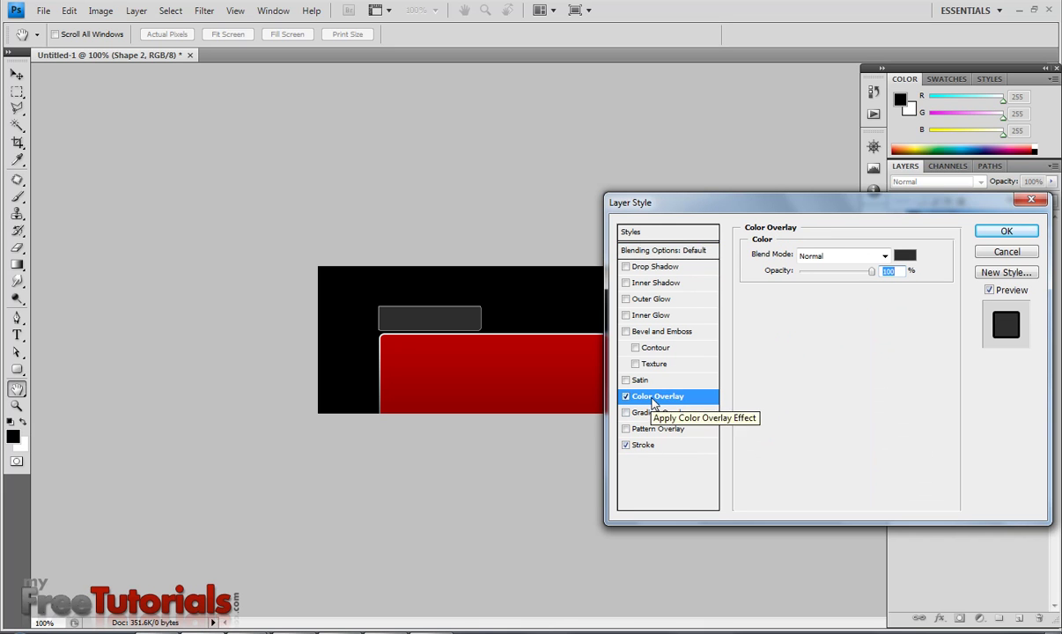
left_click(905, 256)
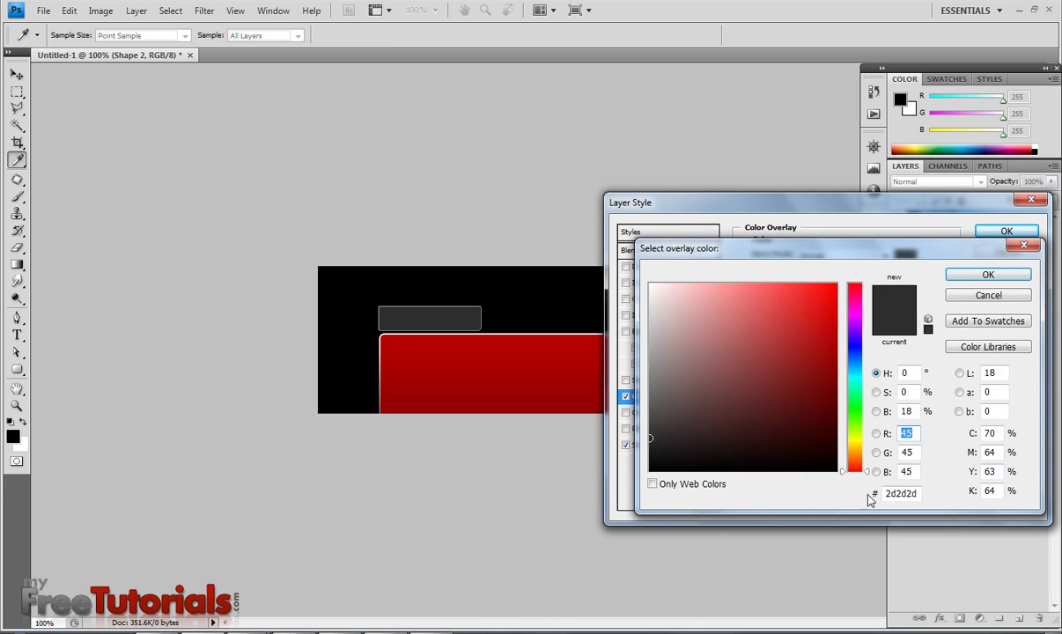
left_click(982, 278)
Add a 1 px inside gradient Stroke to the tab.
left_click(646, 446)
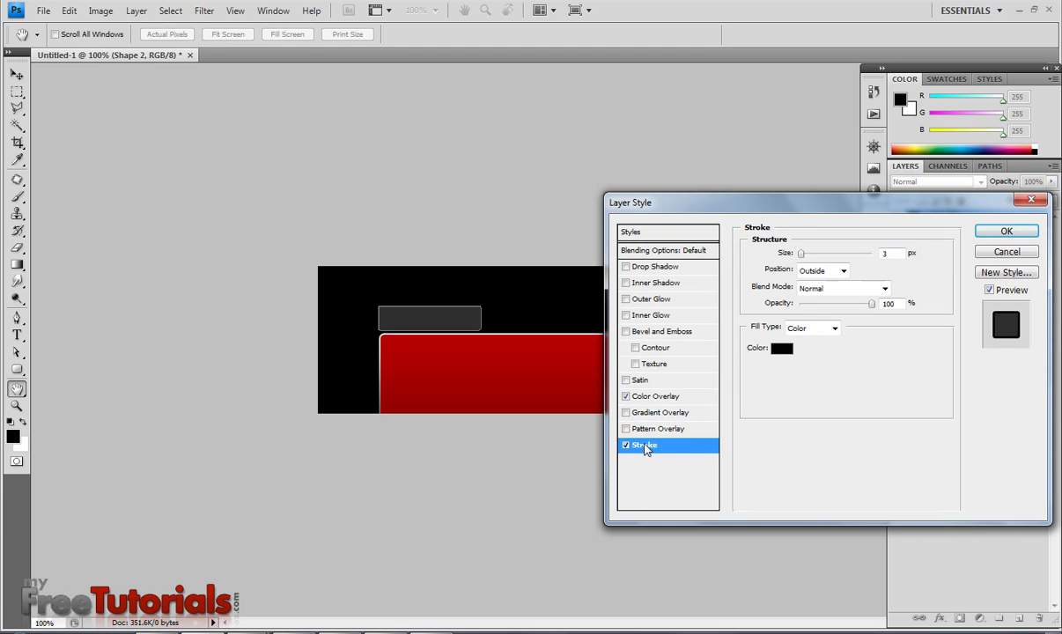
left_click(818, 328)
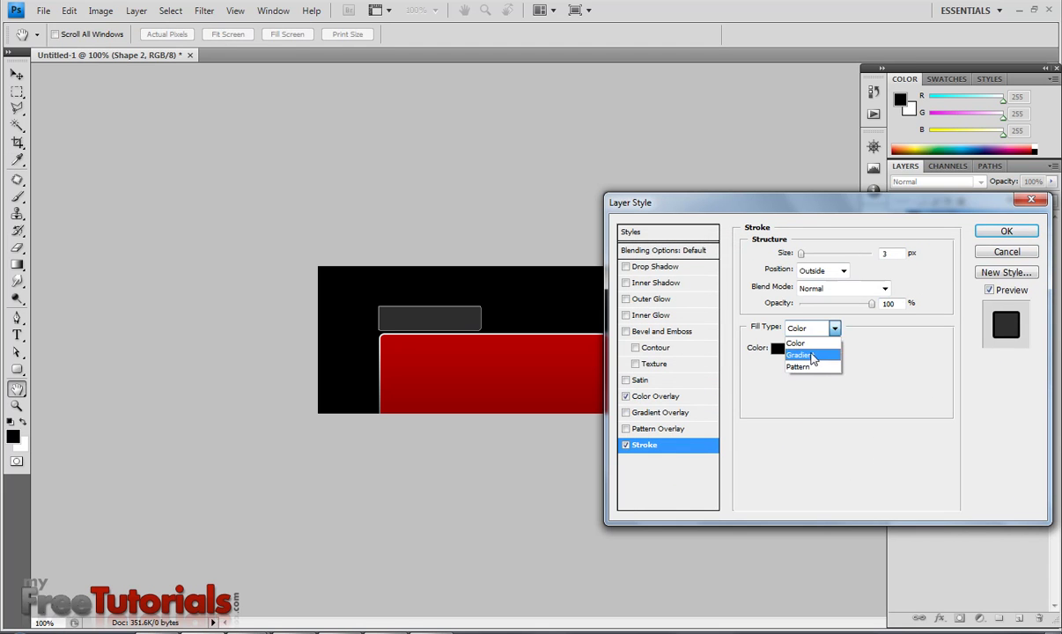
left_click(811, 355)
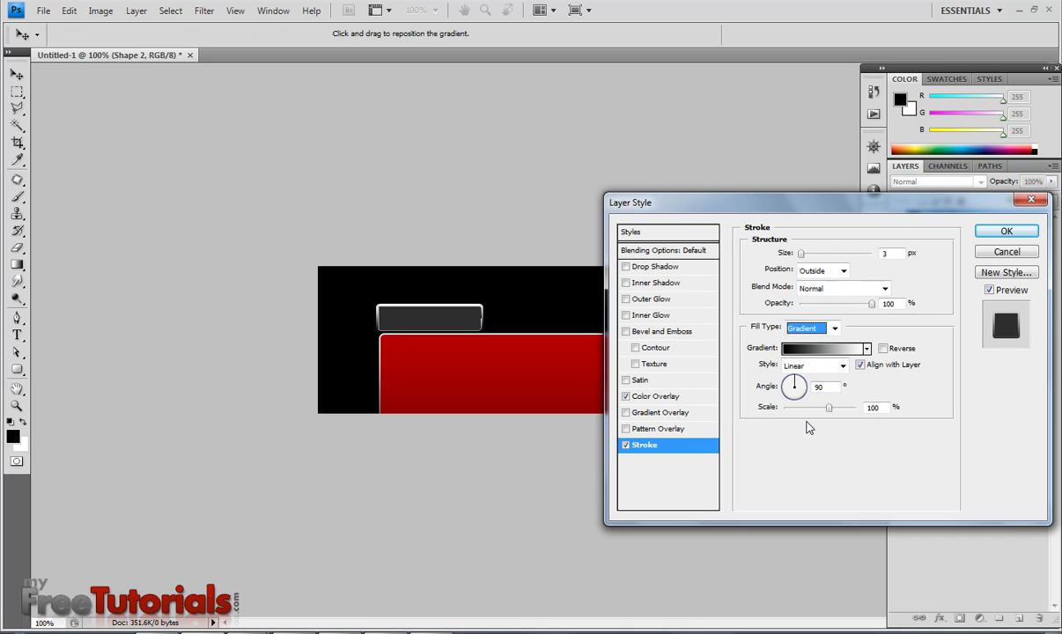
double_click(895, 253)
type("1")
left_click(843, 270)
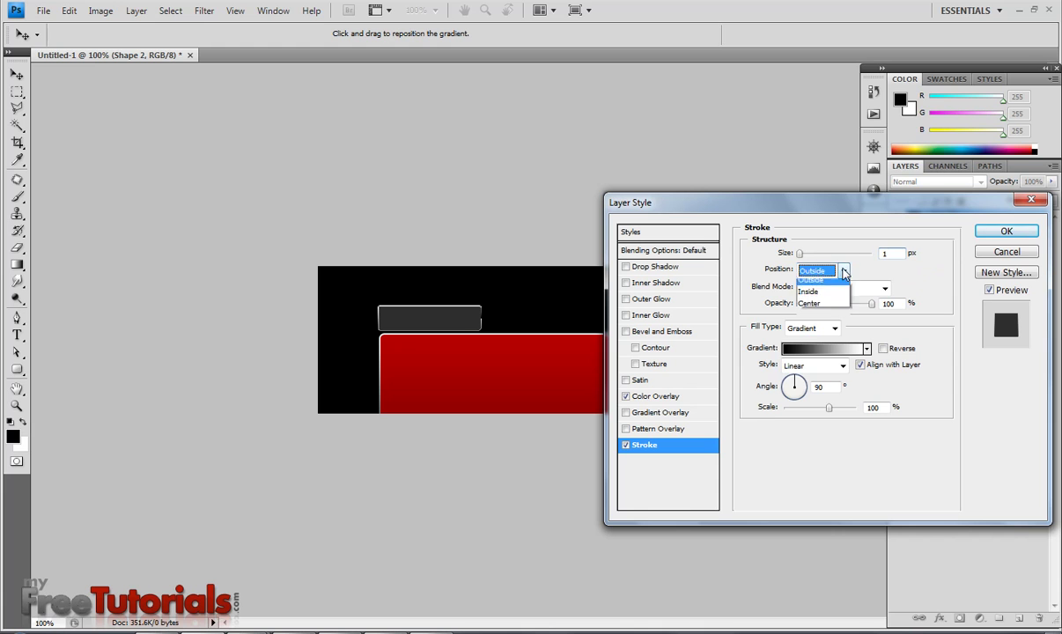
left_click(829, 291)
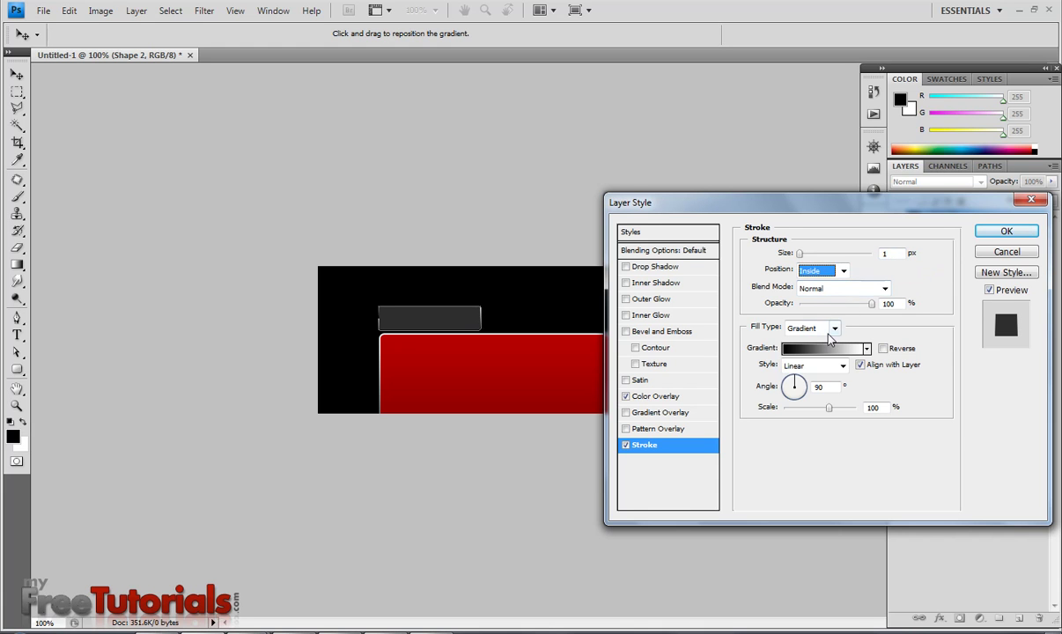
left_click(819, 349)
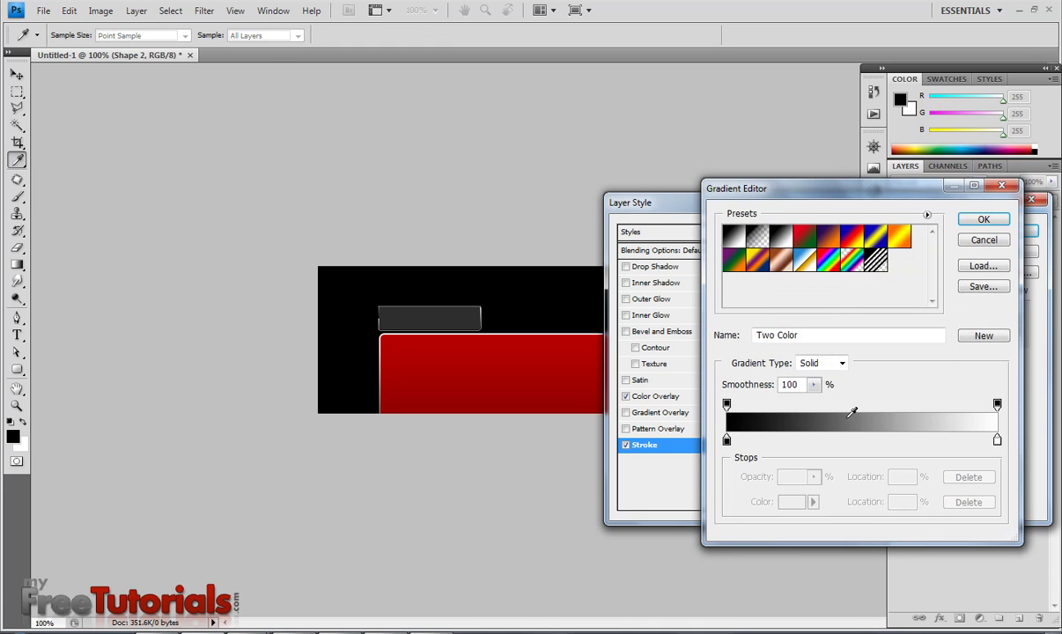
Add a grey 8a8989 stop to the stroke gradient and a black stop at 23%.
left_click(859, 438)
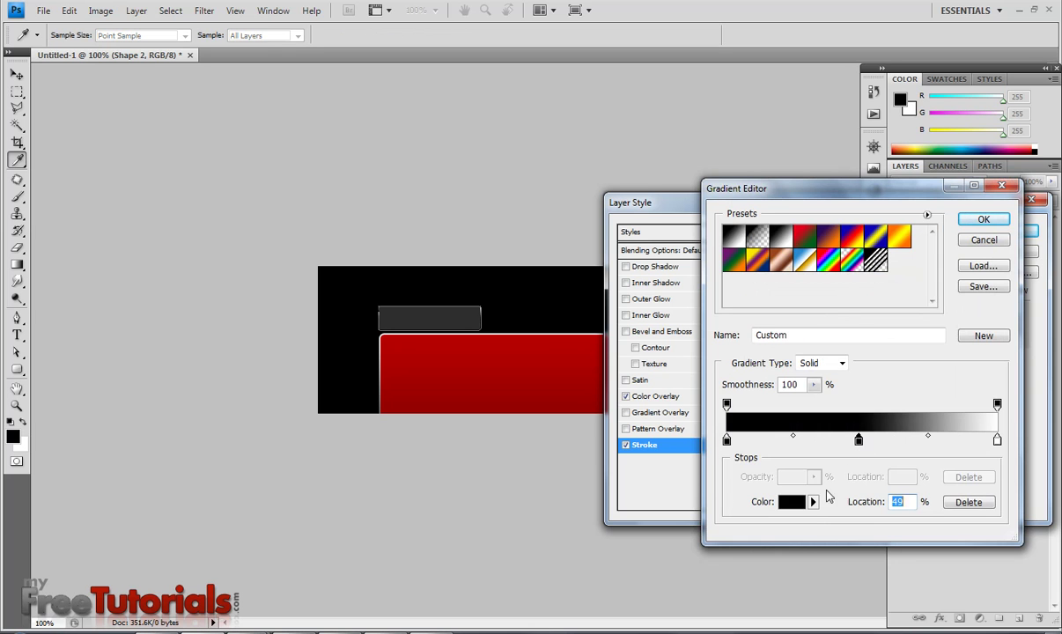
left_click(791, 501)
left_click(911, 493)
type("8")
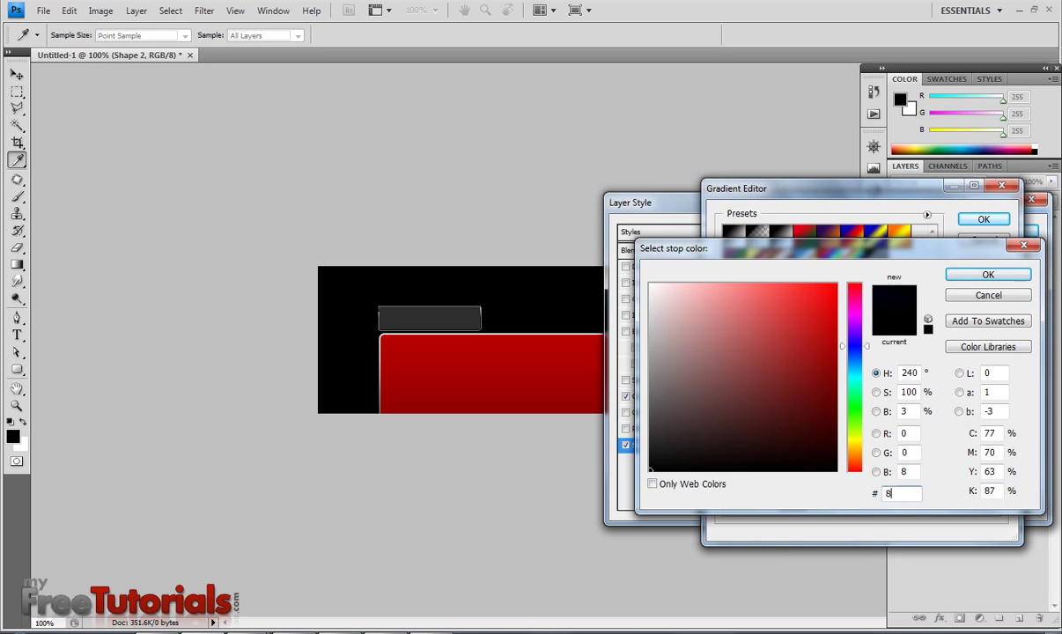
type("a8989")
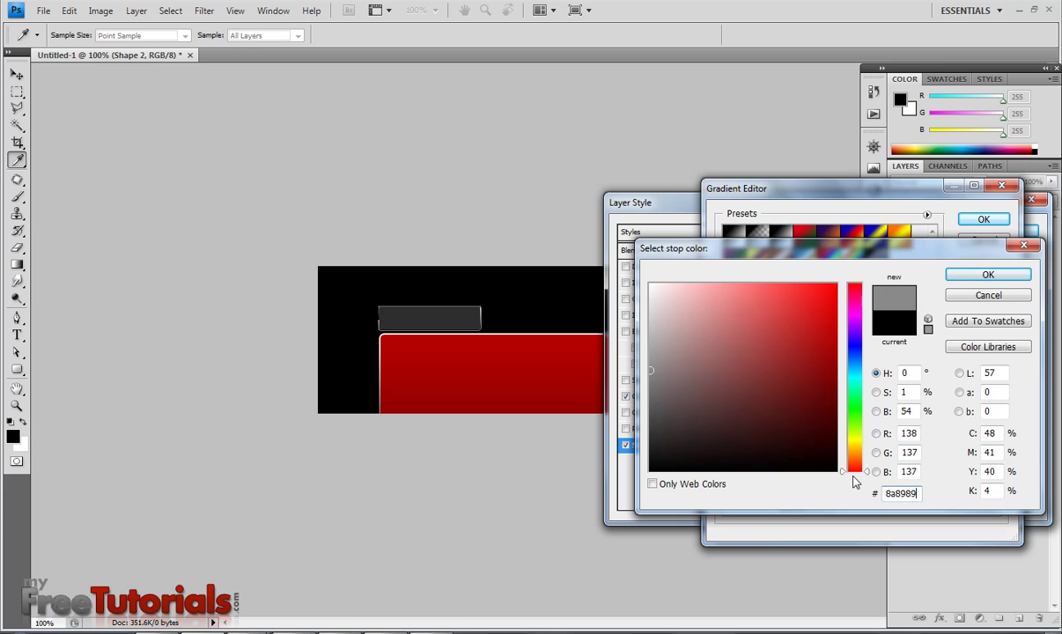
left_click(973, 277)
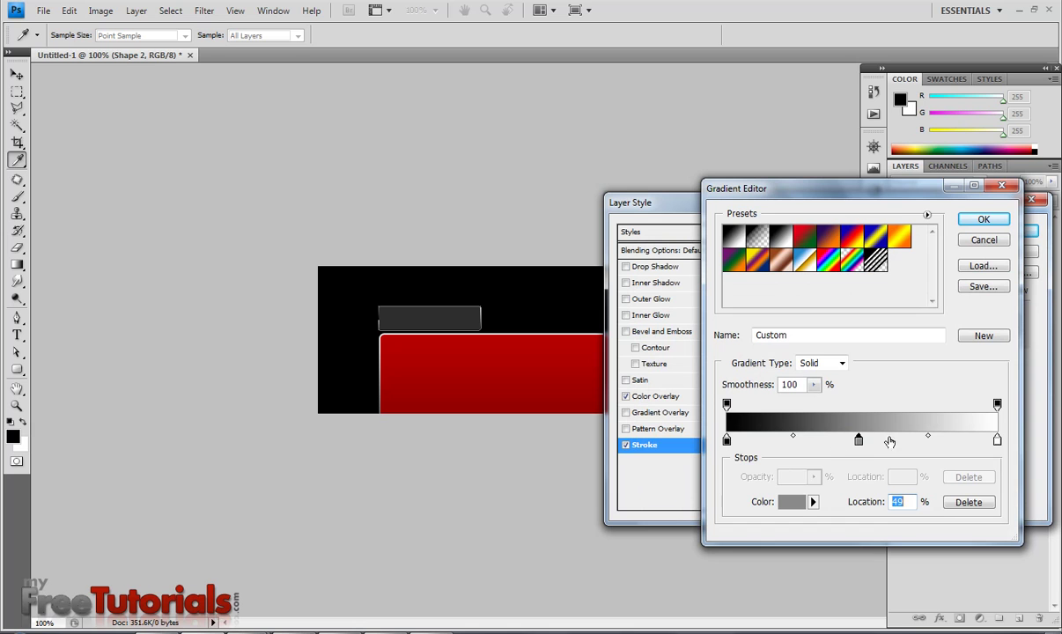
left_click_drag(858, 445, 863, 445)
left_click_drag(728, 440, 755, 440)
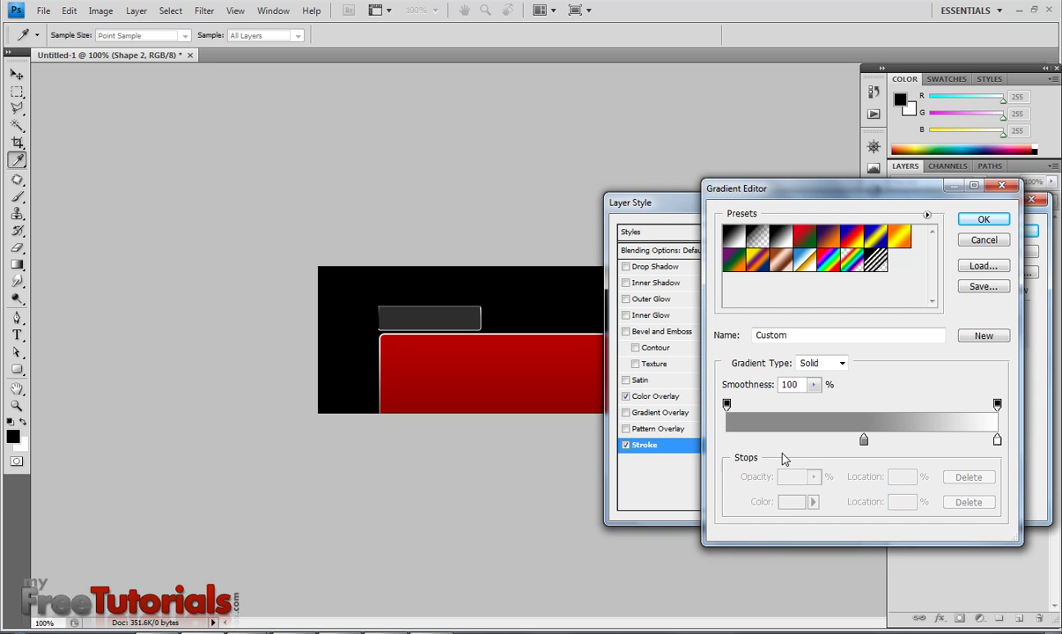
left_click_drag(772, 446, 724, 440)
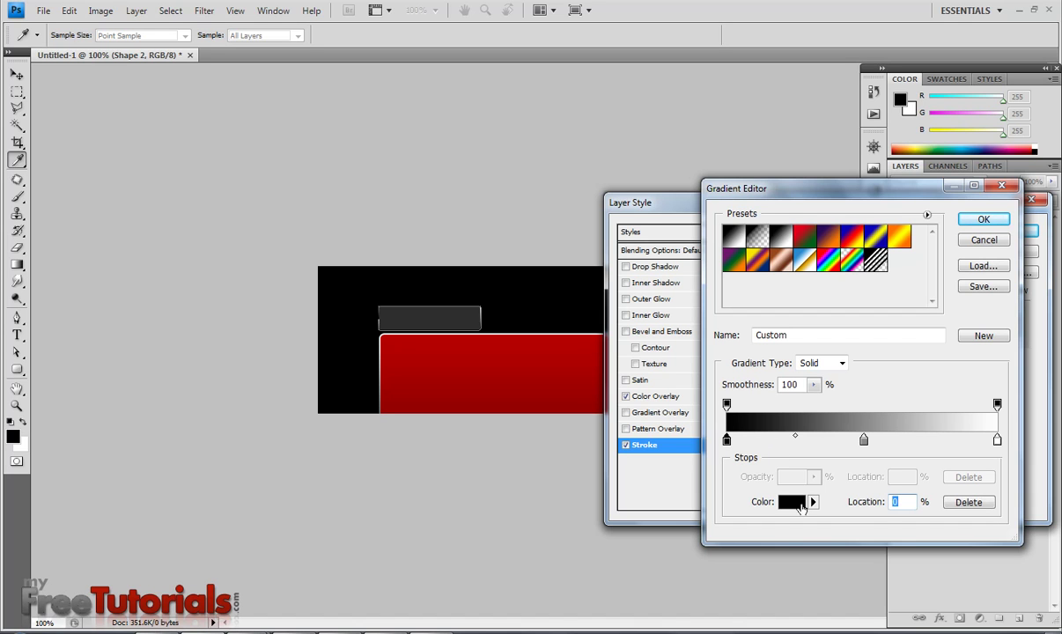
type("23")
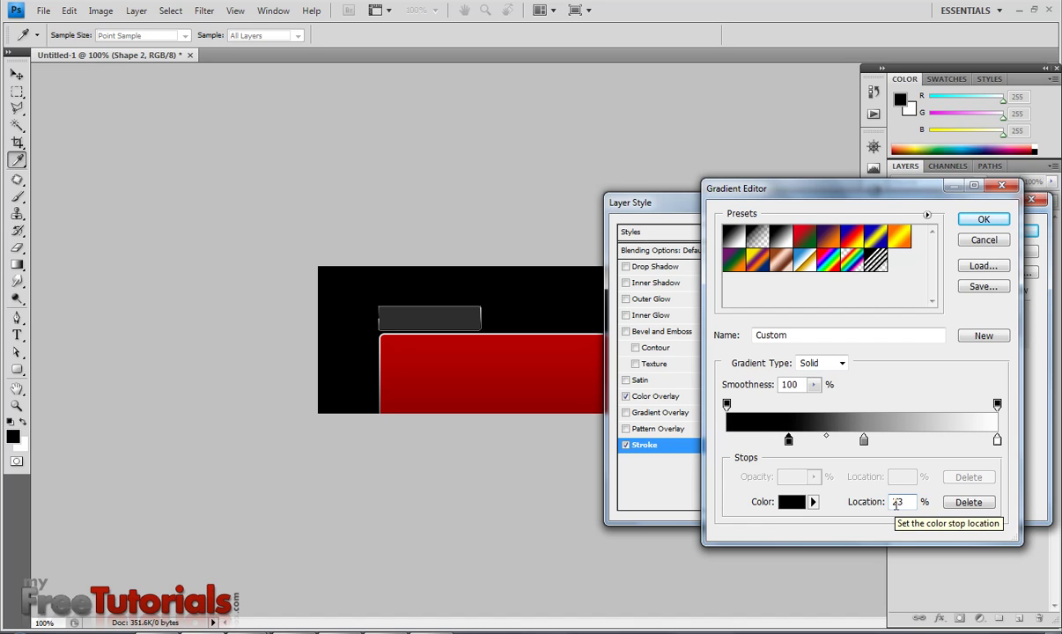
Add a grey stop at 54% and a black stop at 82%, then apply the stroke.
left_click(866, 440)
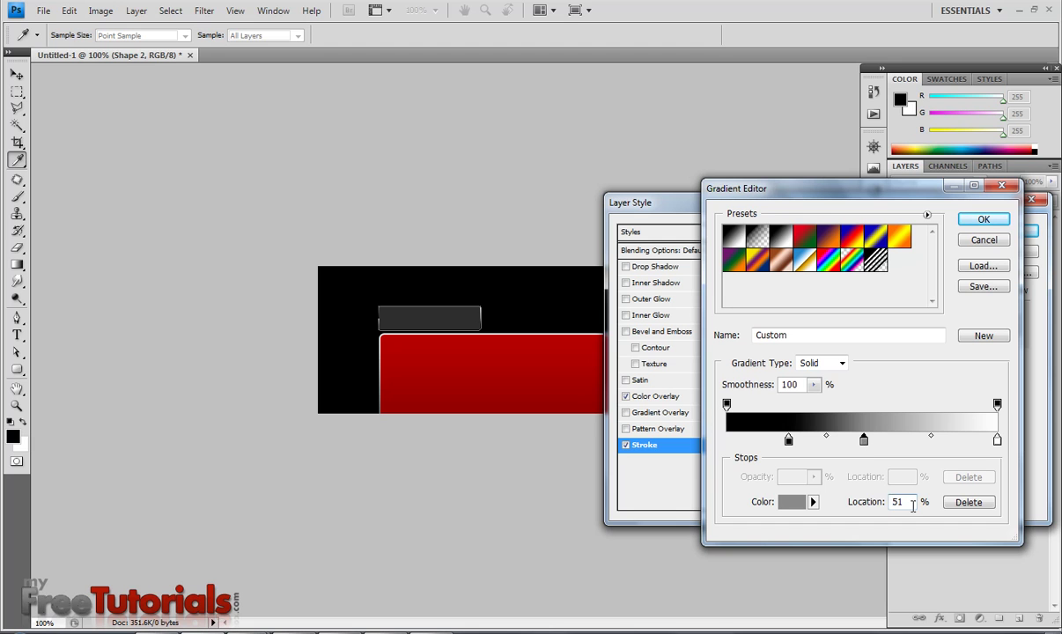
type("54")
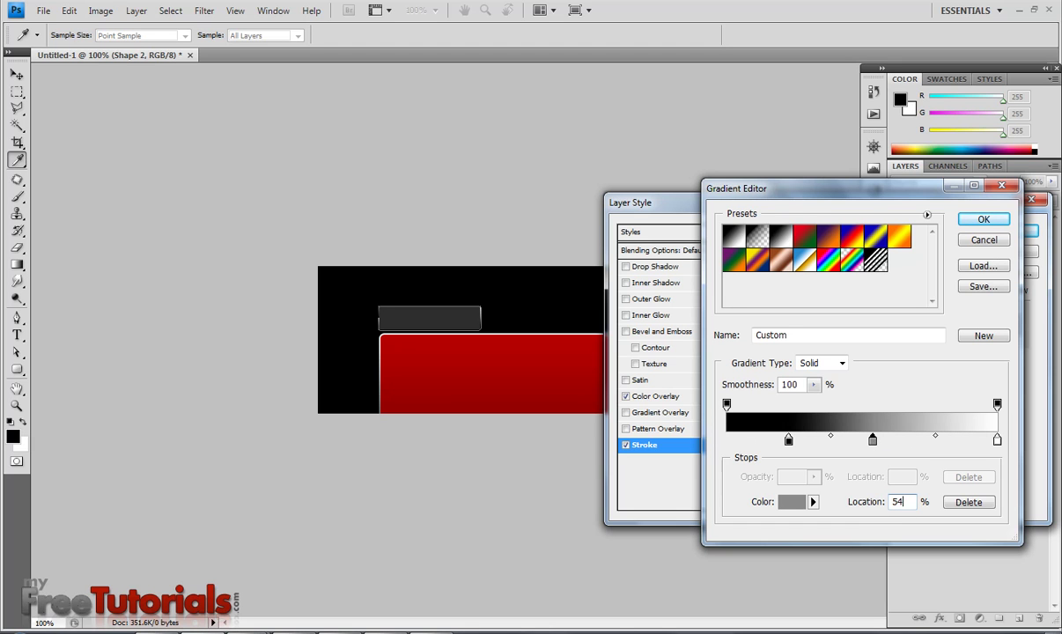
left_click(998, 440)
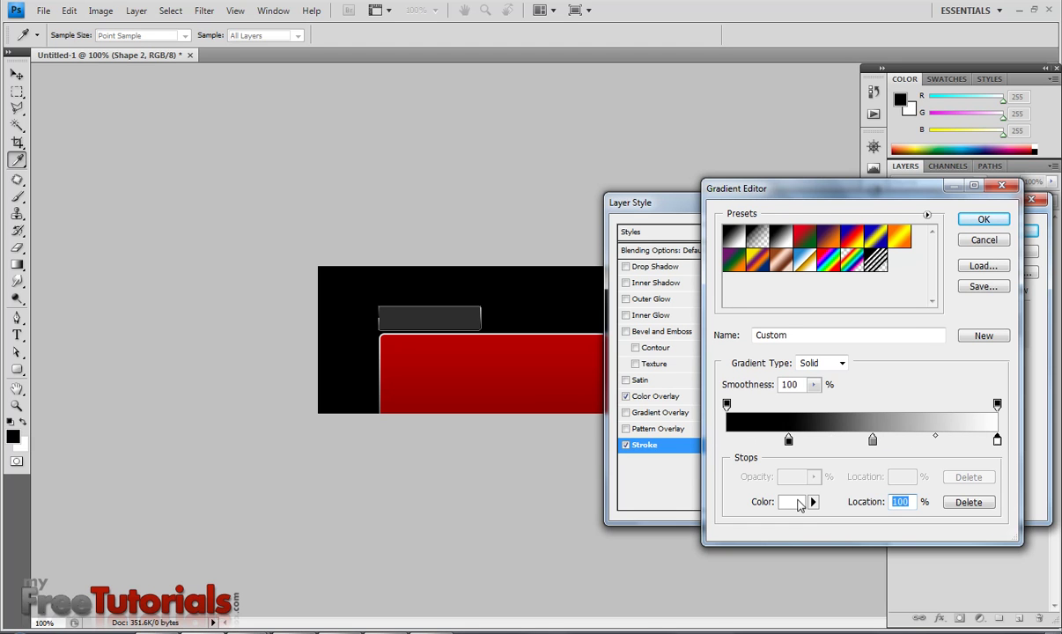
left_click(791, 501)
left_click(968, 274)
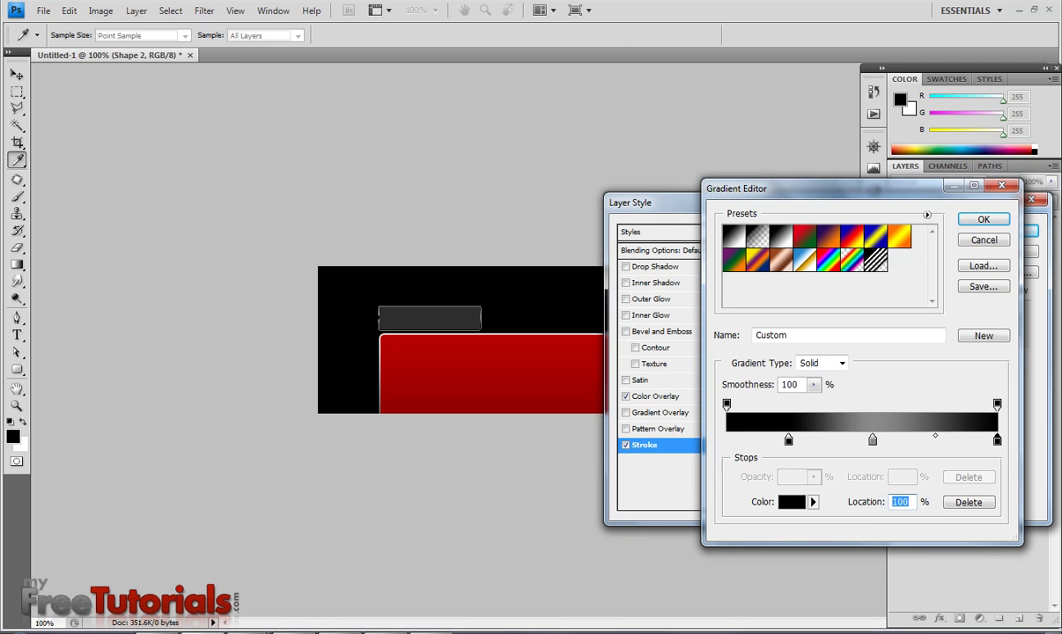
type("82")
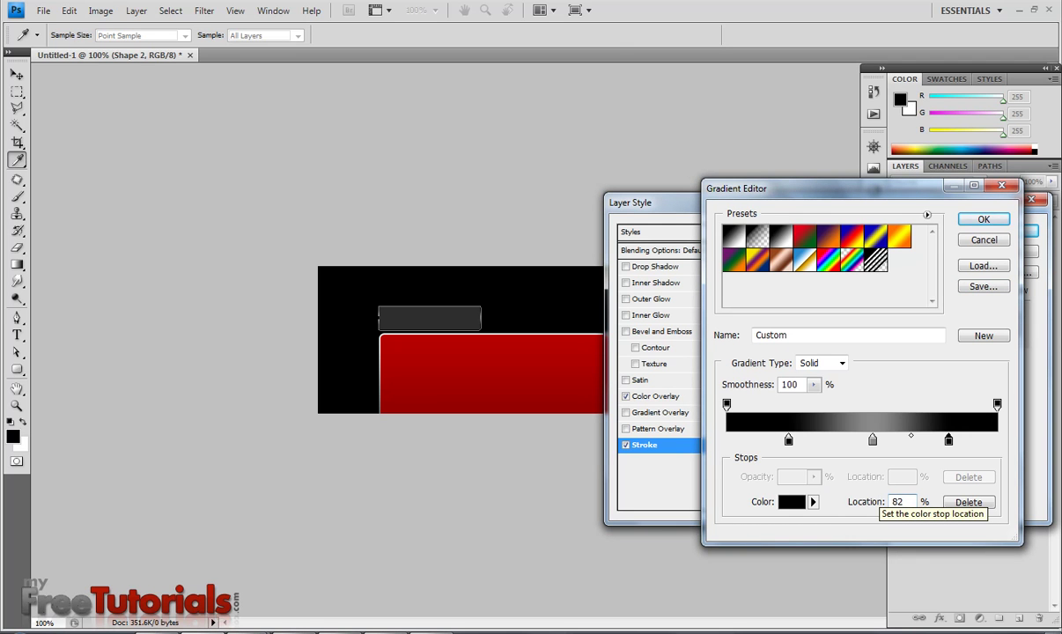
key("Return")
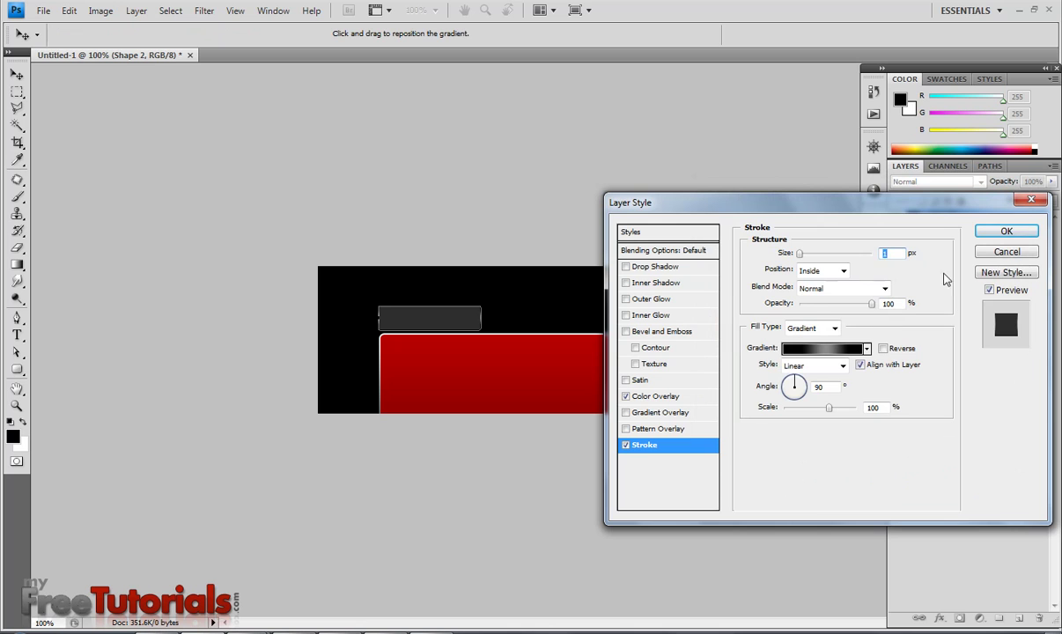
left_click(995, 231)
Load the tab's shape as a selection and add an empty layer above it.
left_click(941, 220)
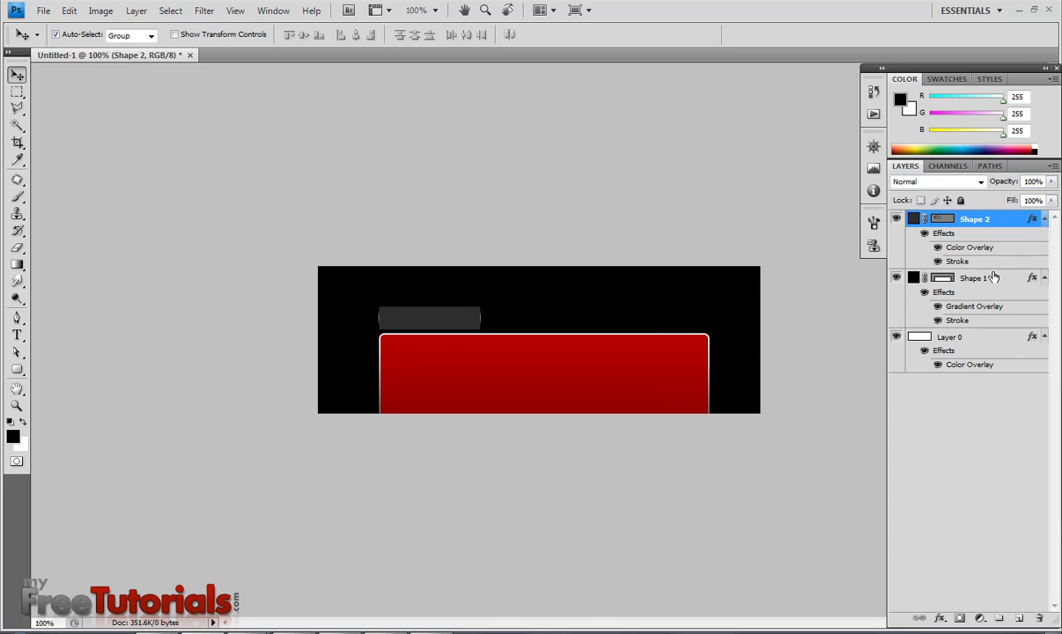
left_click(944, 219, "ctrl")
left_click(1018, 620)
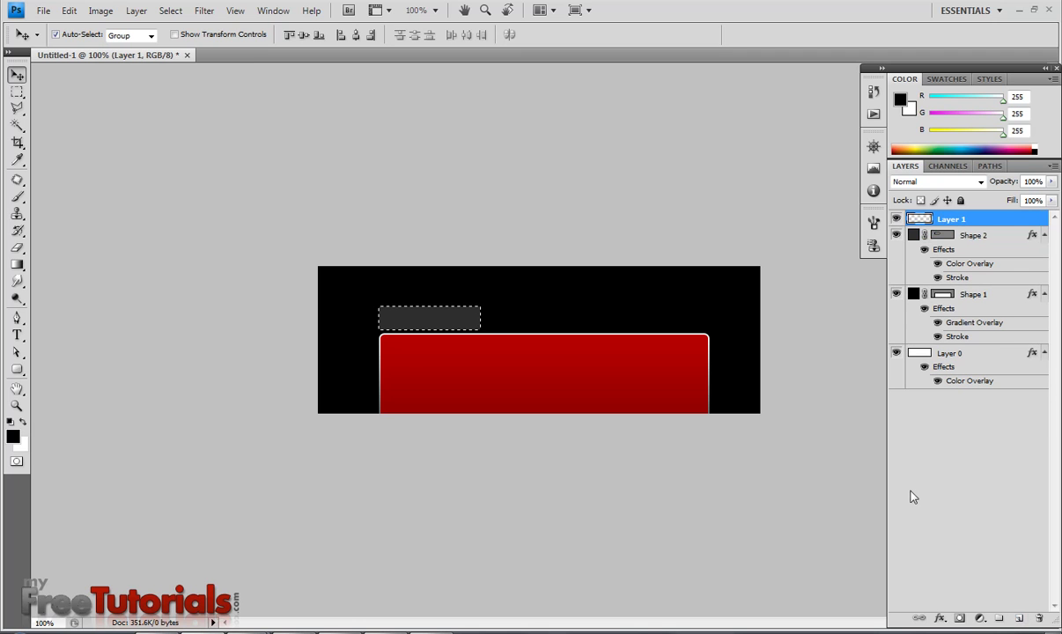
Set up a Foreground to Transparent gradient with both colour stops set to white.
left_click(17, 264)
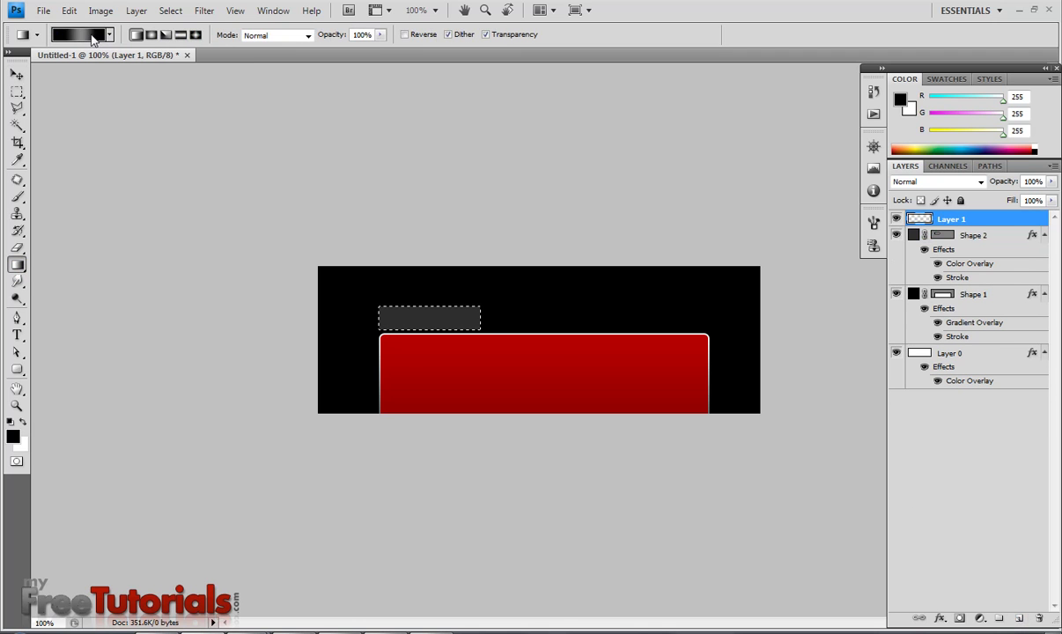
left_click(93, 34)
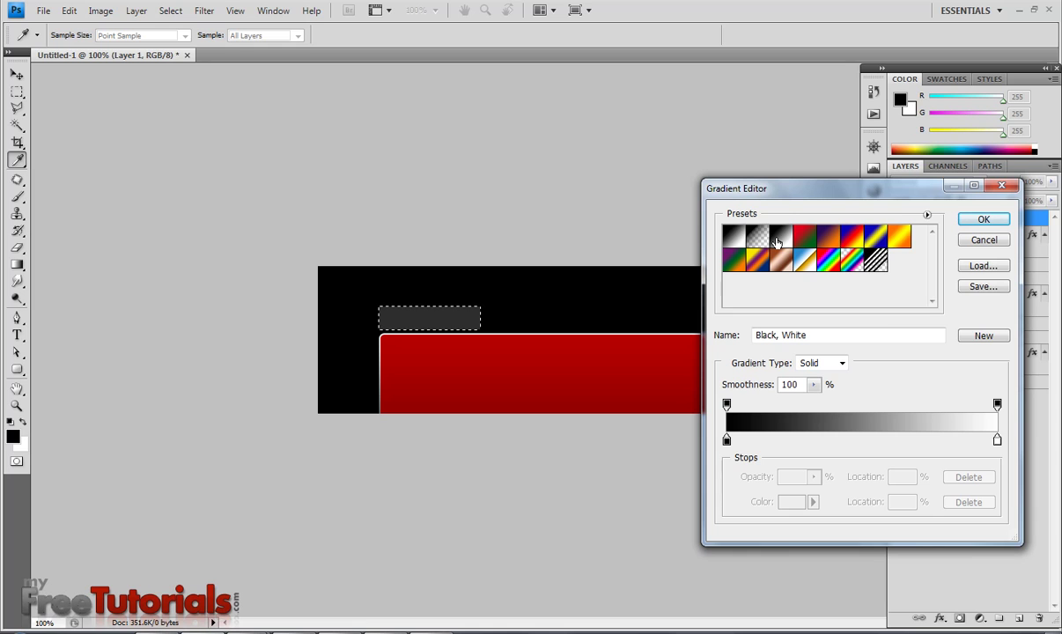
left_click(758, 236)
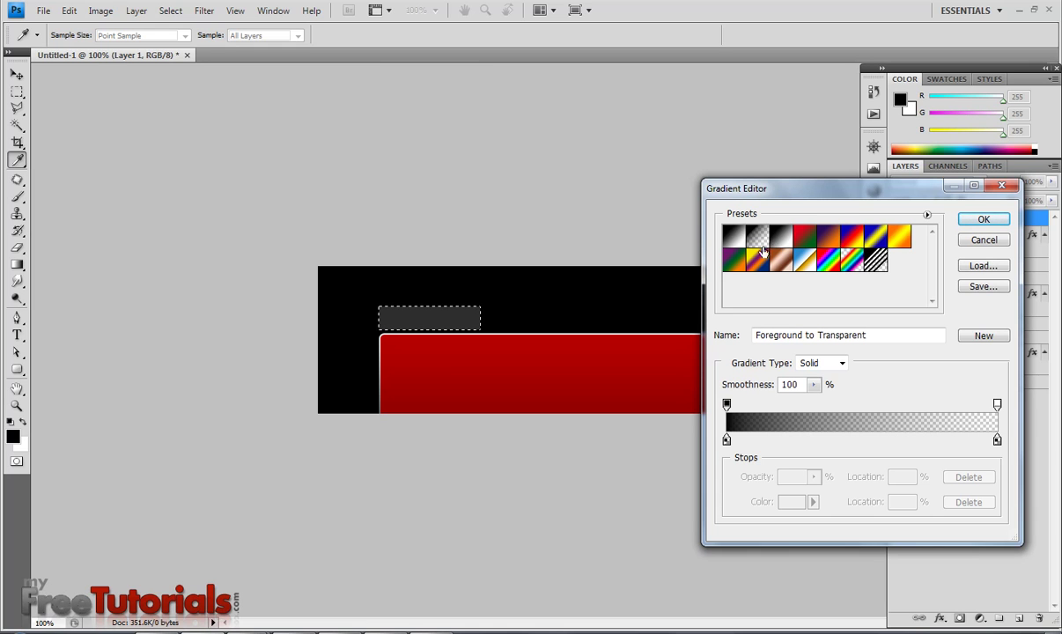
left_click(726, 439)
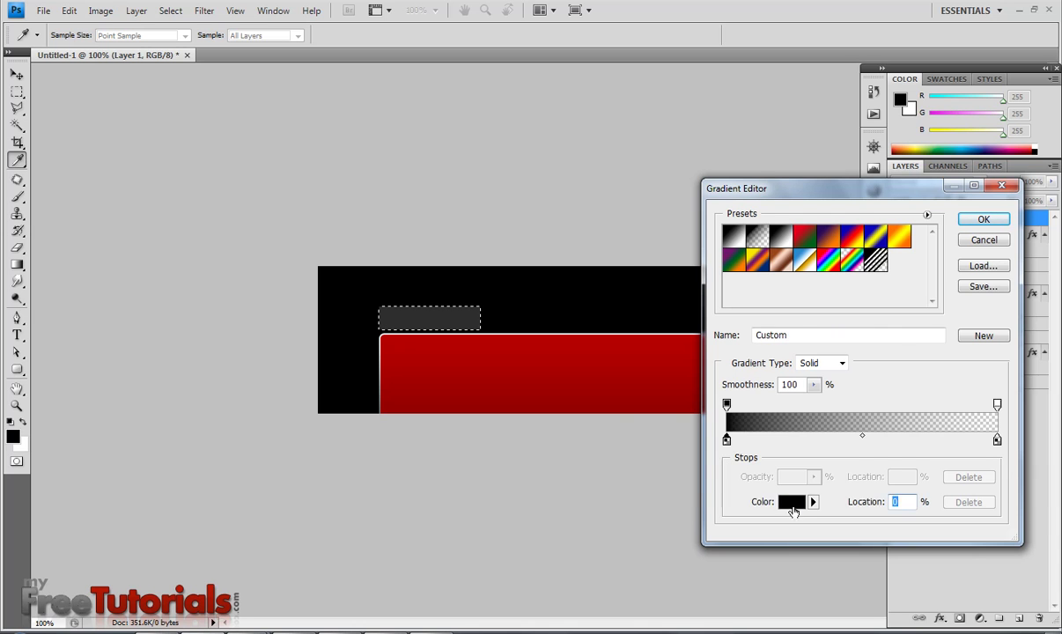
left_click(793, 502)
left_click_drag(775, 450, 556, 71)
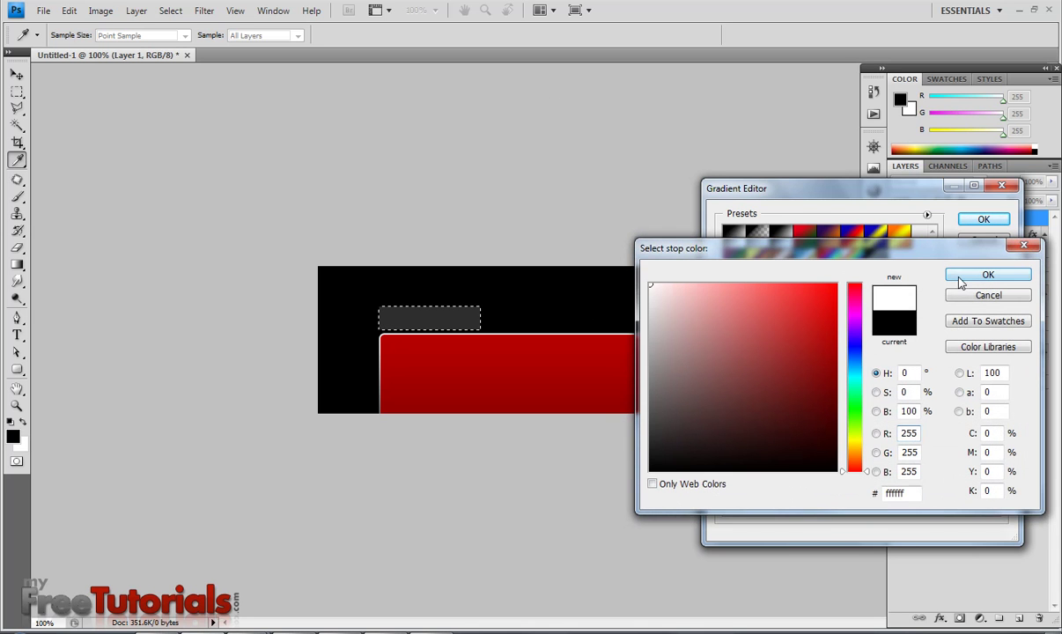
left_click(961, 280)
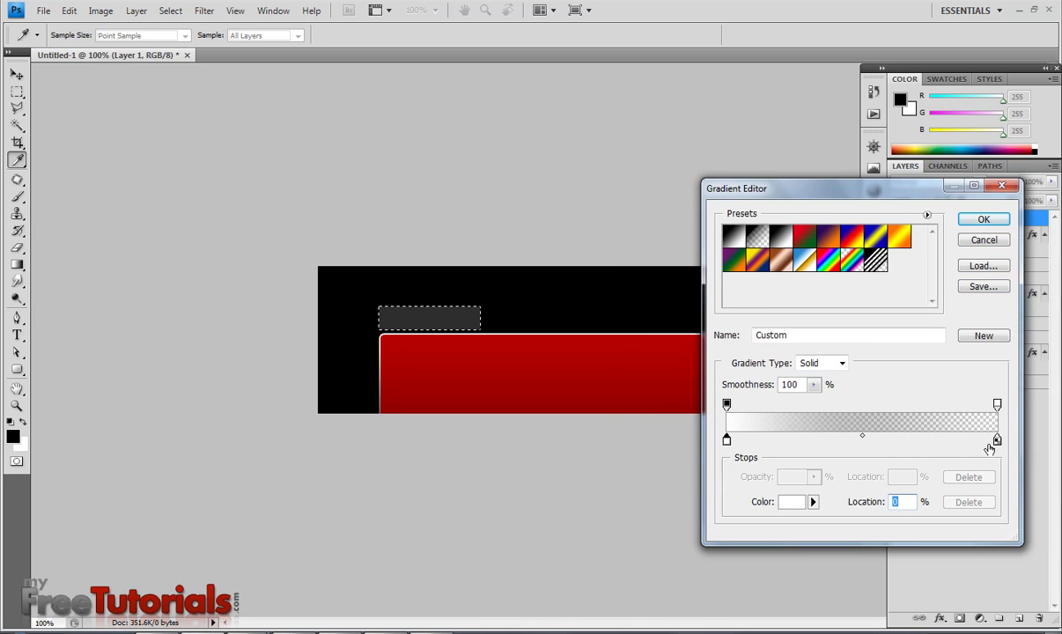
left_click(997, 439)
left_click(791, 502)
left_click_drag(727, 326, 567, 215)
left_click(958, 280)
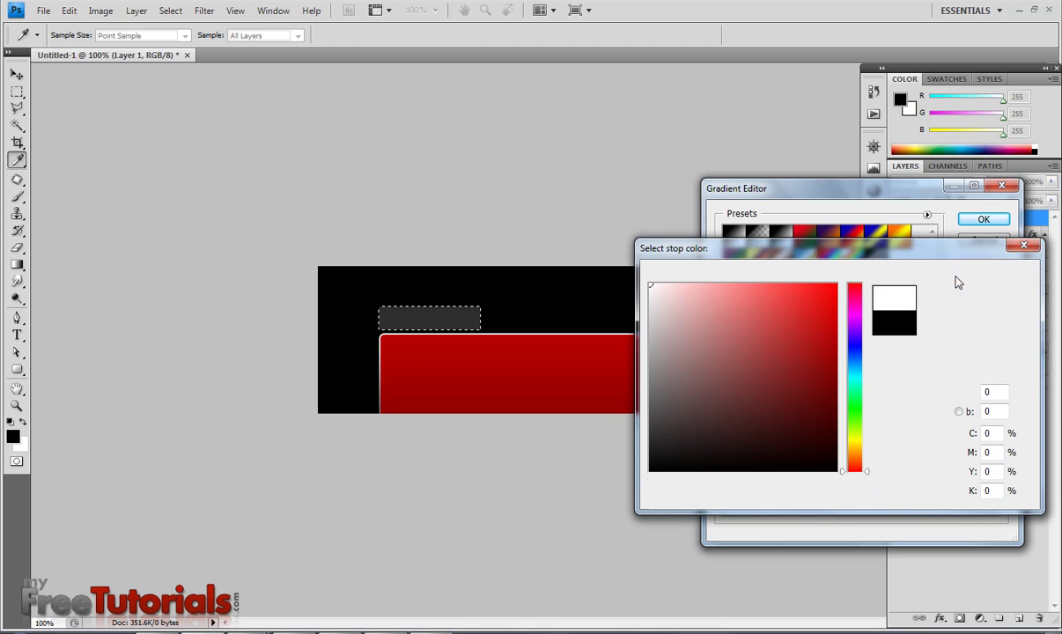
left_click(979, 219)
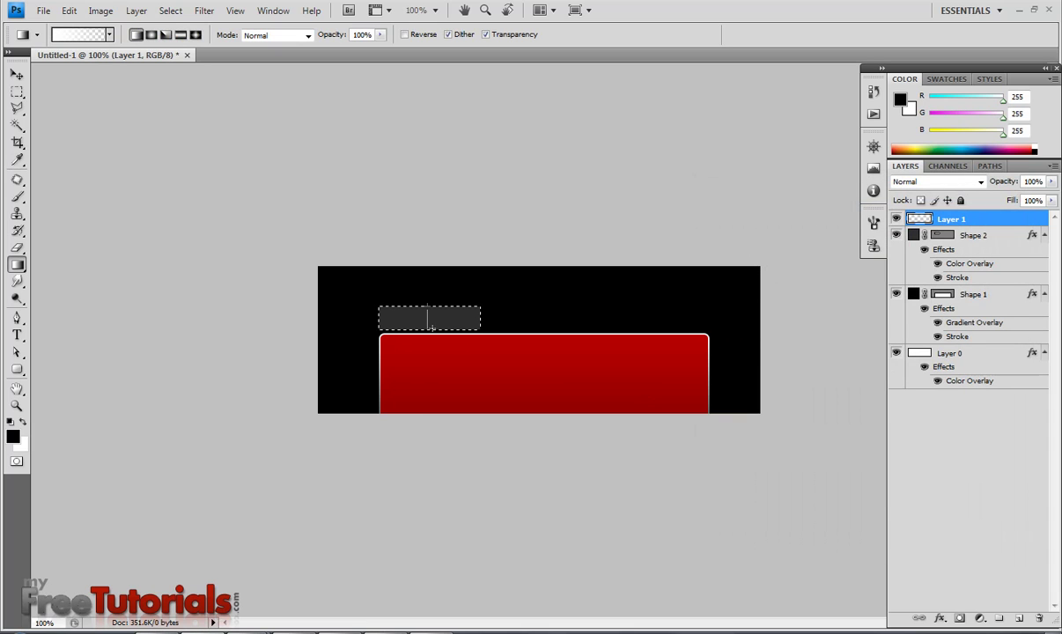
Drag the white fading gradient down the tab selection and set Layer 1 opacity to 72%.
left_click_drag(431, 326, 432, 329)
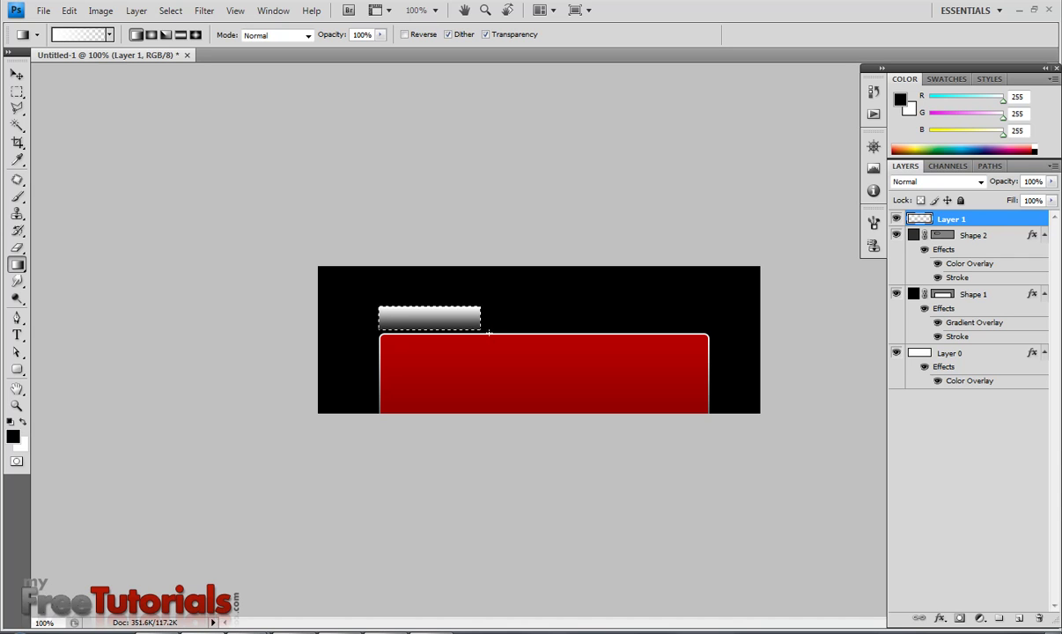
left_click_drag(1003, 182, 998, 184)
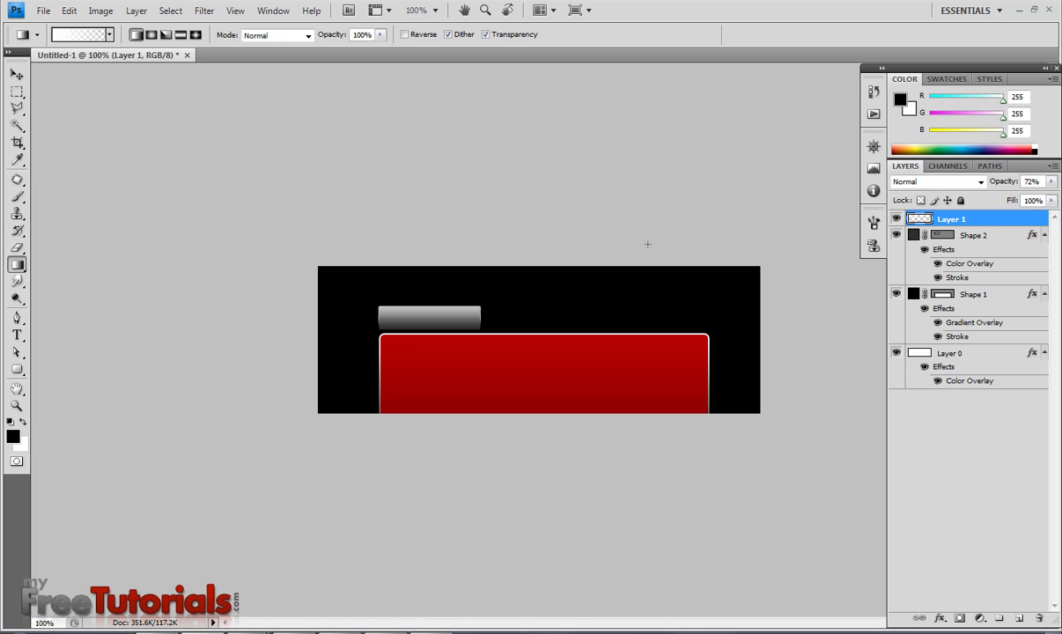
Delete the gradient inside a slightly lowered rectangle over the tab's lower half, leaving a top highlight strip.
left_click(17, 92)
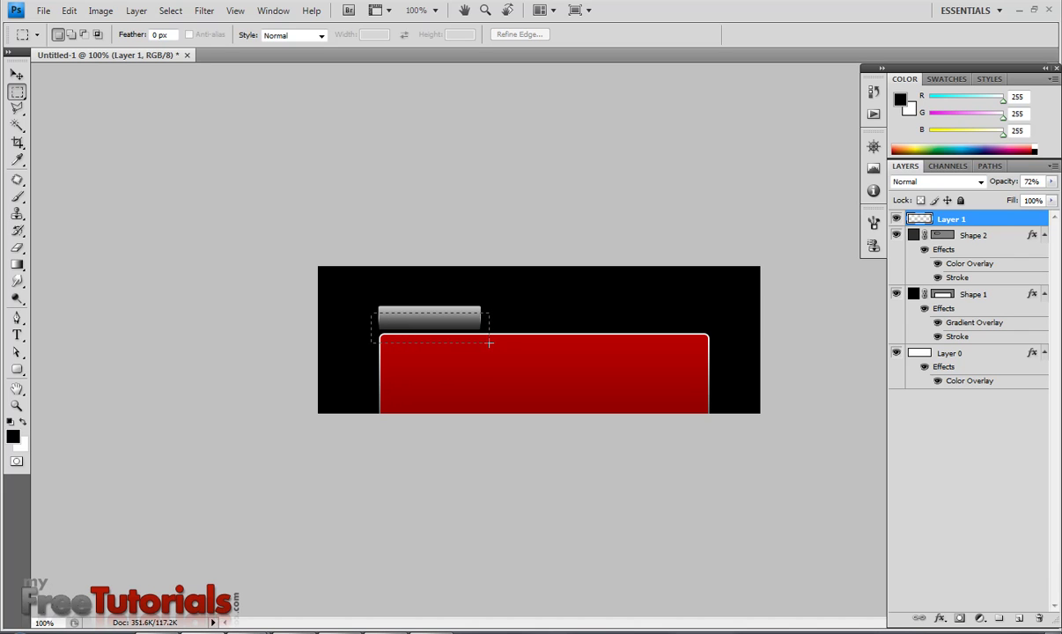
left_click_drag(489, 342, 489, 342)
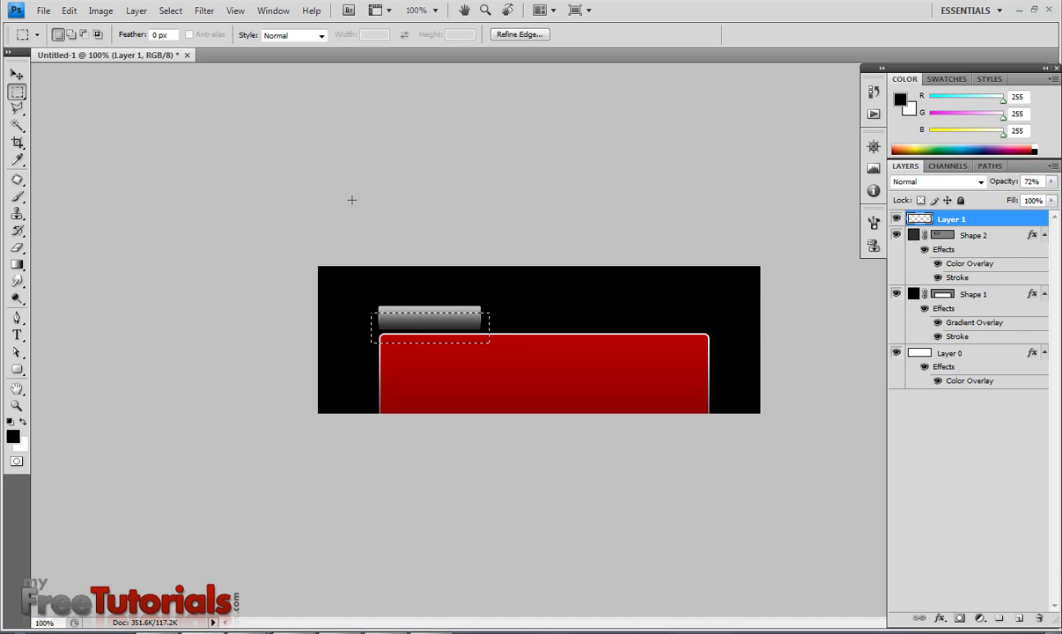
left_click(169, 10)
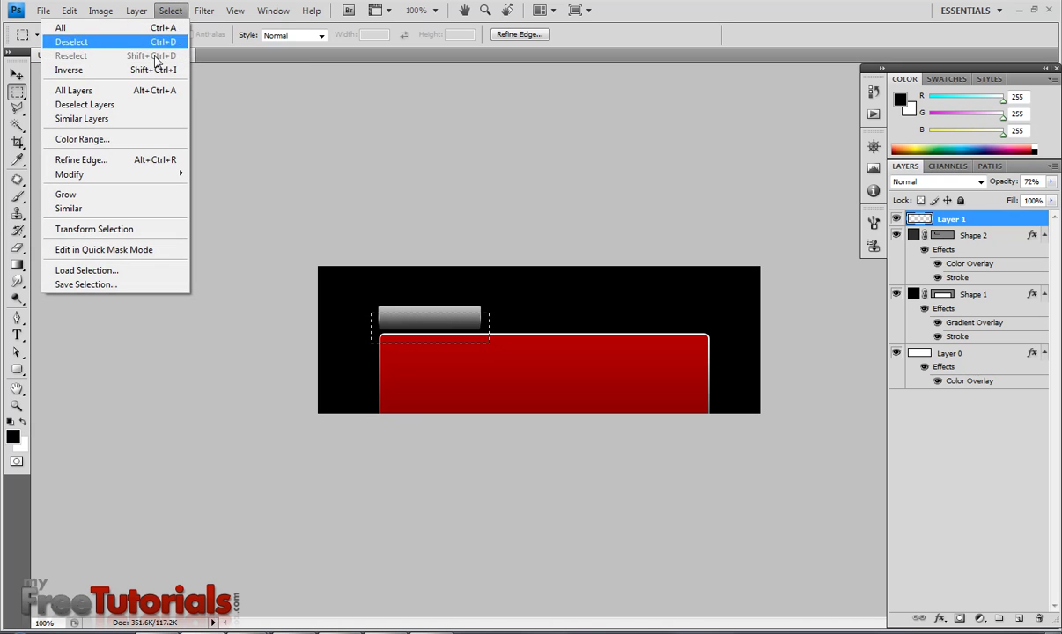
left_click(137, 229)
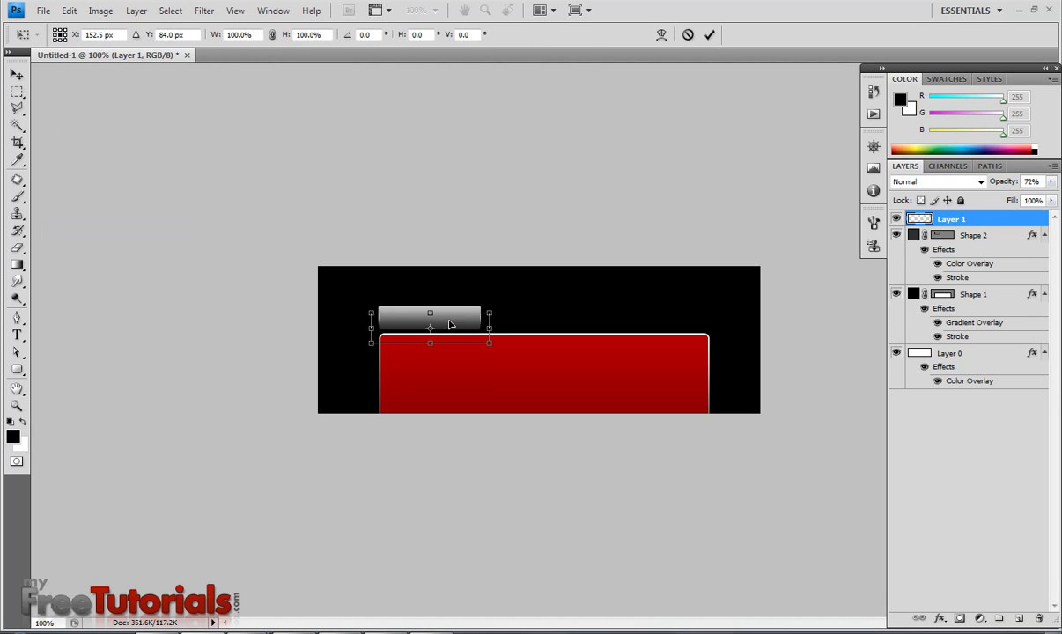
key("Down")
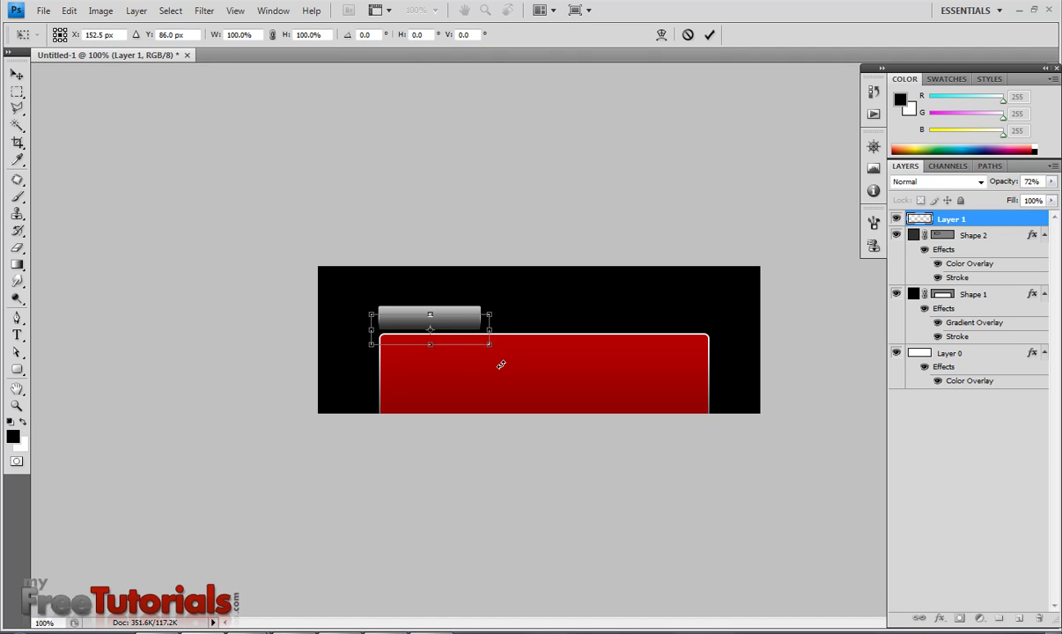
key("Return")
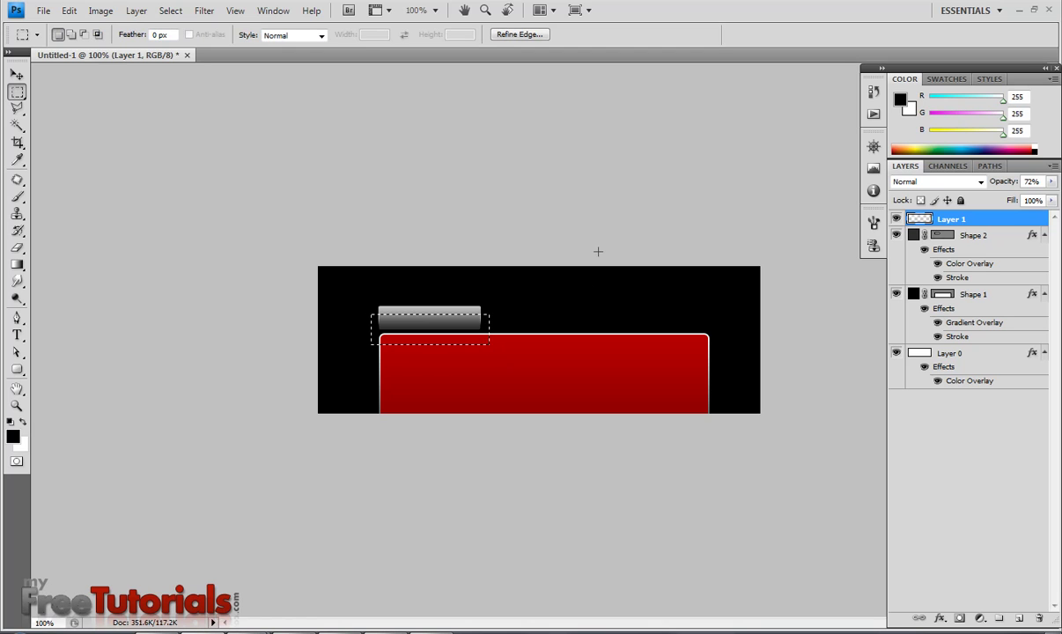
key("alt+BackSpace")
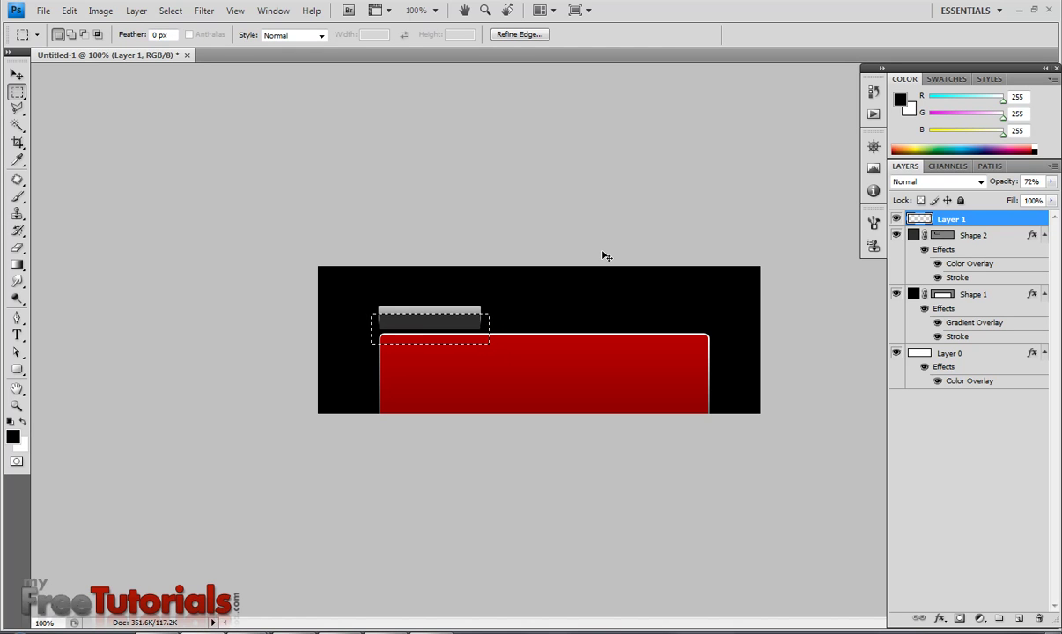
key("ctrl+d")
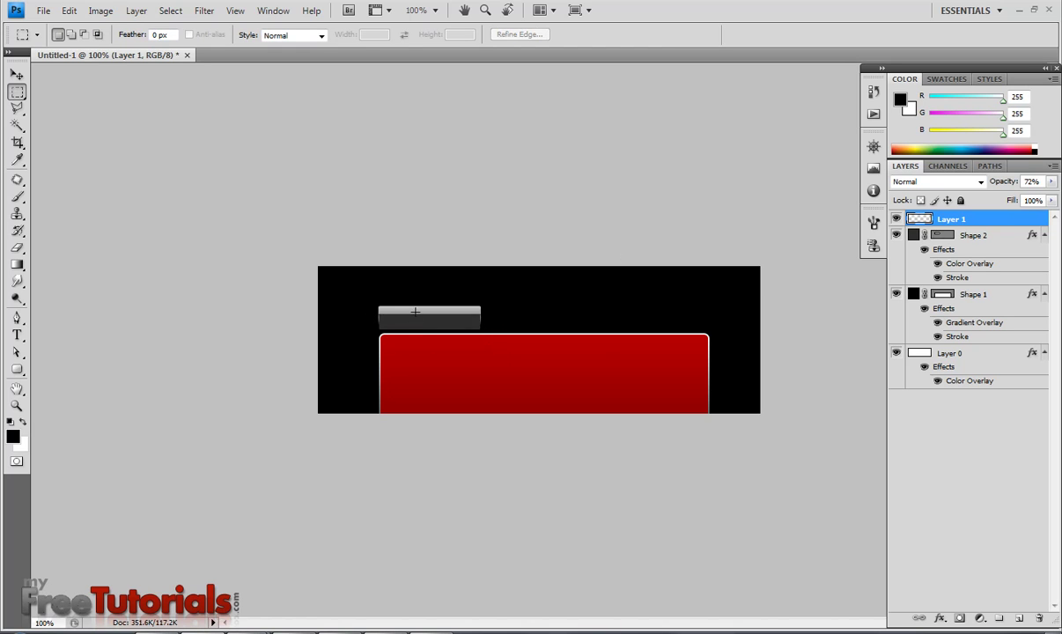
left_click(17, 74)
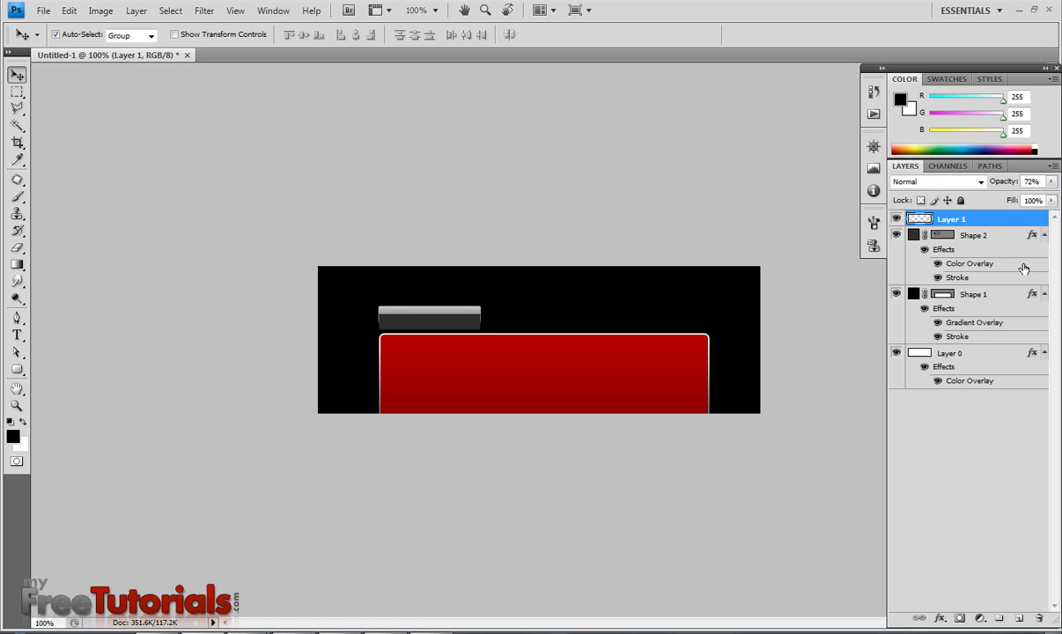
Duplicate Layer 1 and flip the copy vertically.
right_click(979, 227)
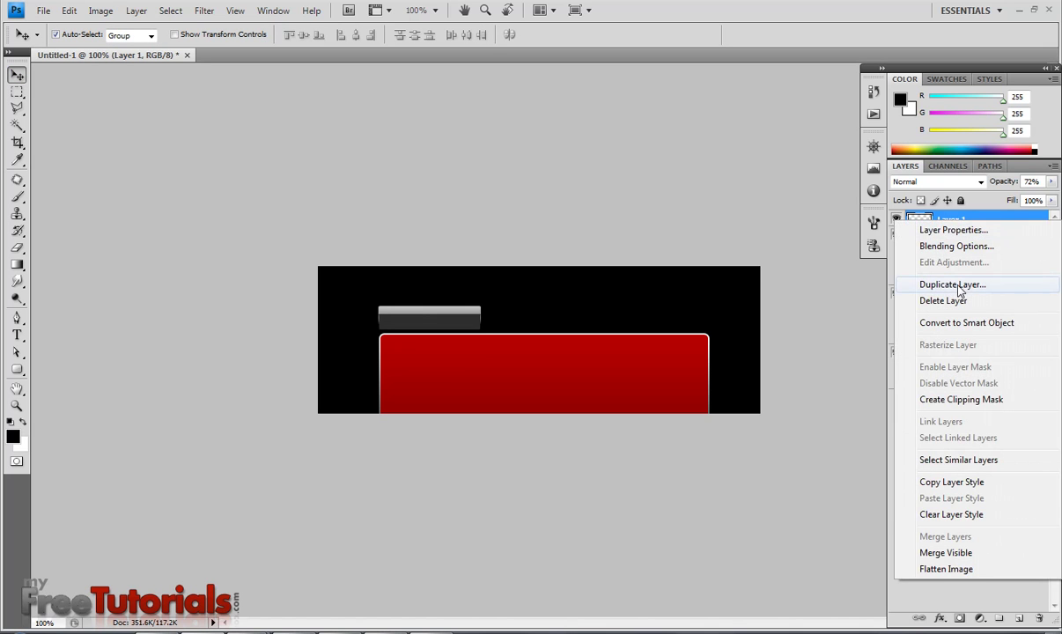
left_click(907, 270)
left_click(662, 192)
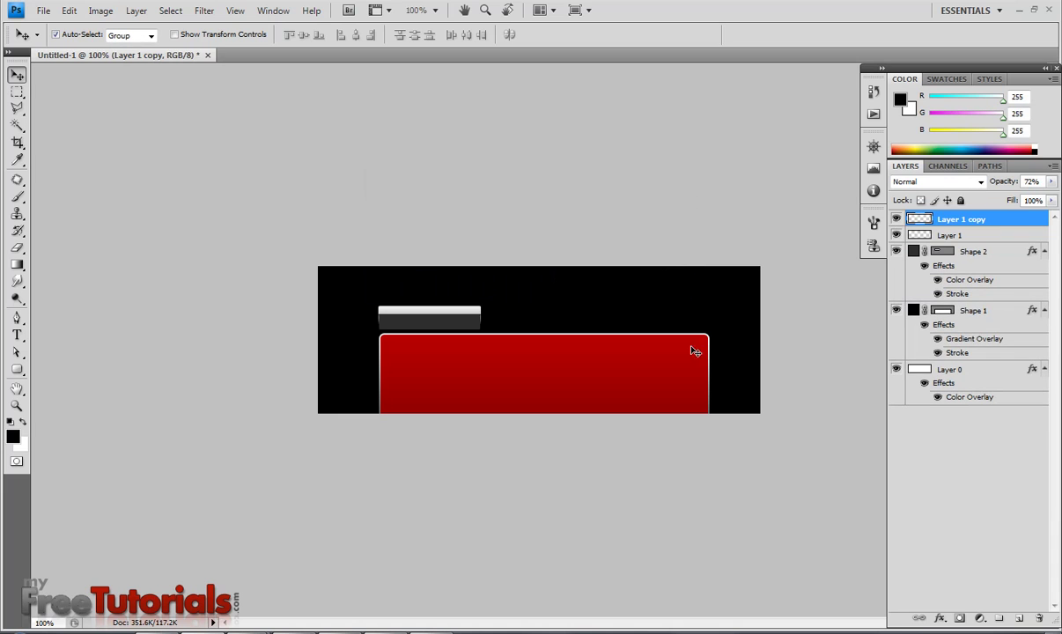
left_click(69, 11)
mouse_move(35, 285)
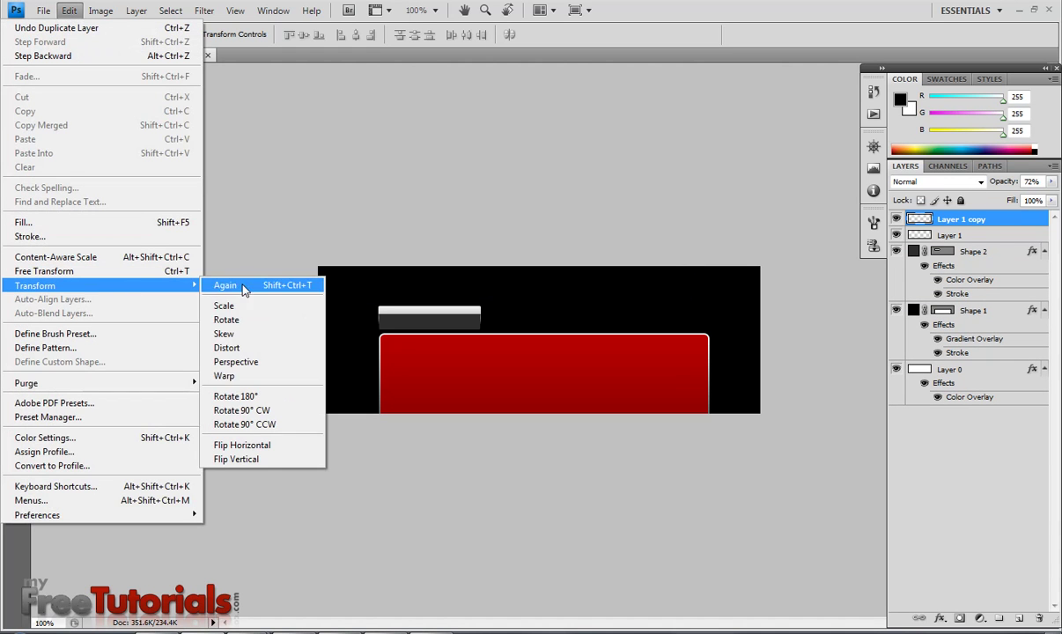
left_click(261, 460)
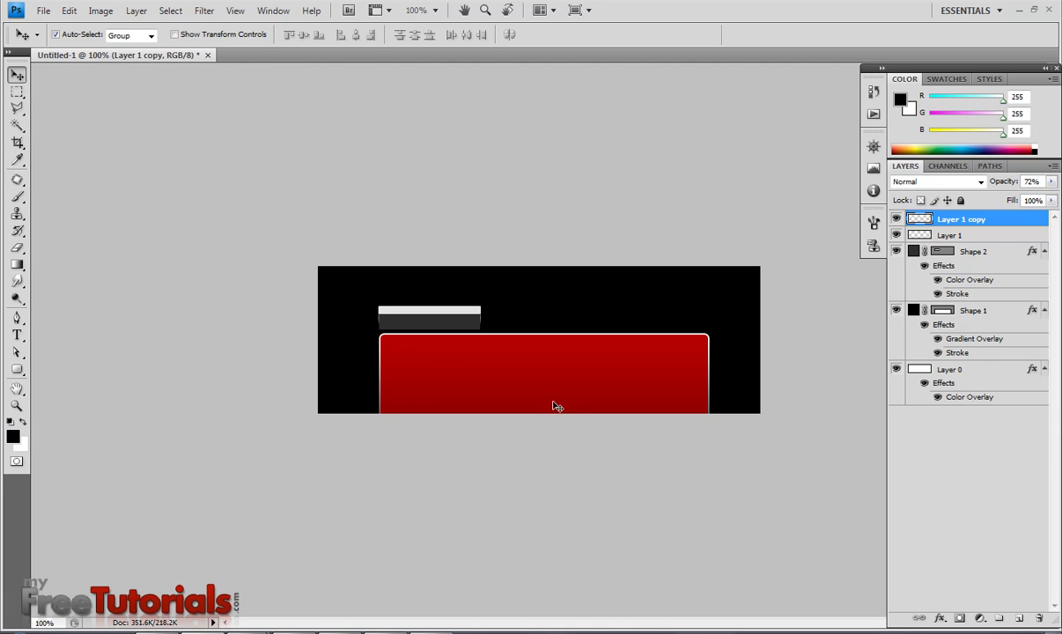
Nudge the flipped highlight down toward the tab's bottom edge.
key("Down")
key("Down")
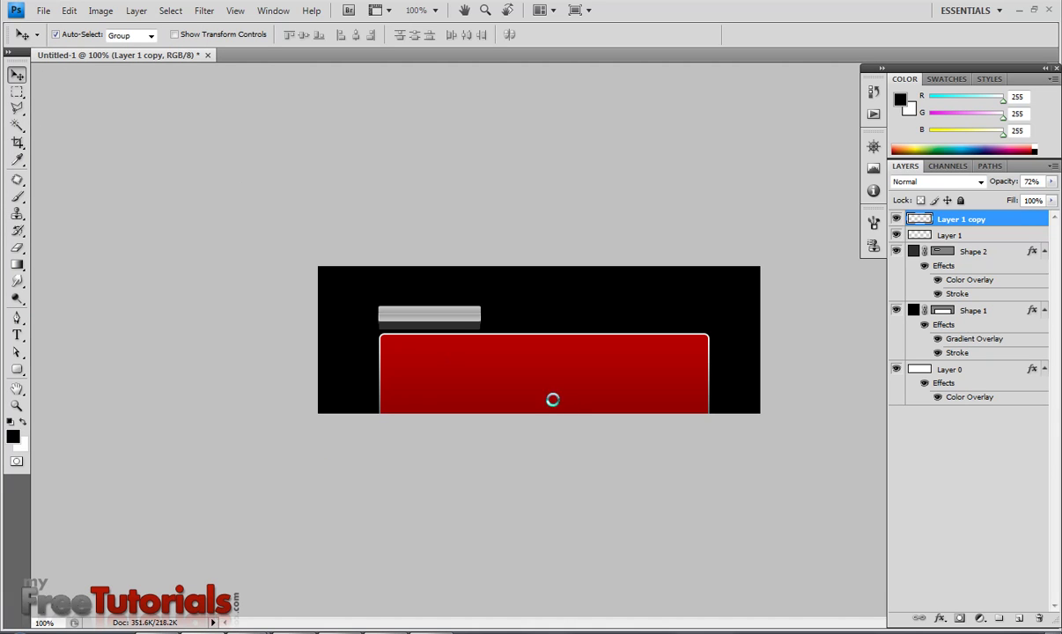
key("Down")
key("Down")
key("Down")
key("Up")
key("Down")
key("Down")
key("Down")
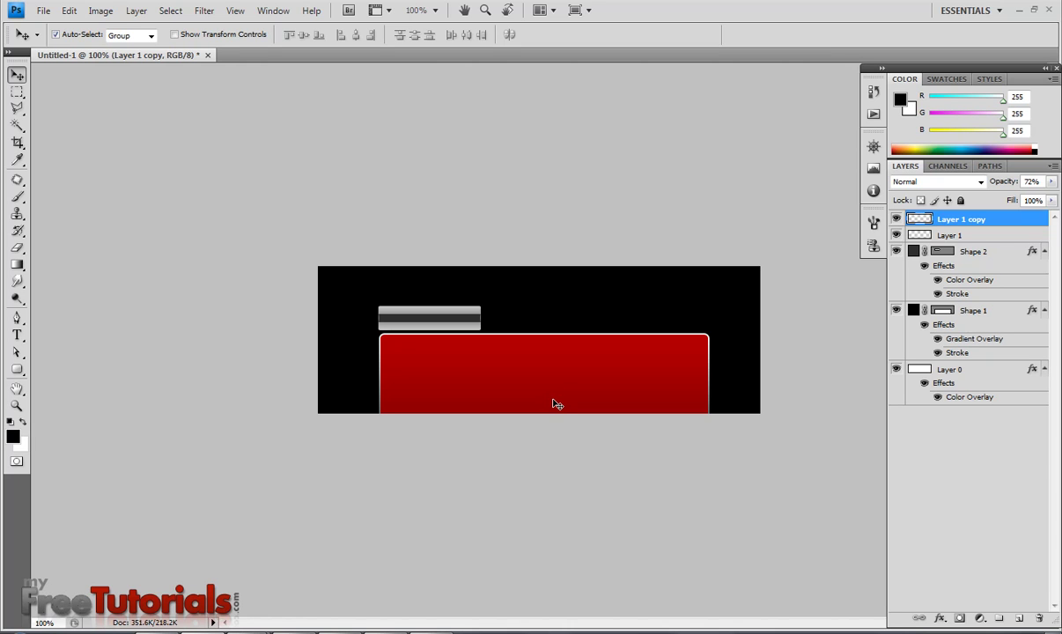
key("Down")
Duplicate the tab with its highlight layers and shift the copy to the right.
left_click(896, 252)
left_click(896, 252)
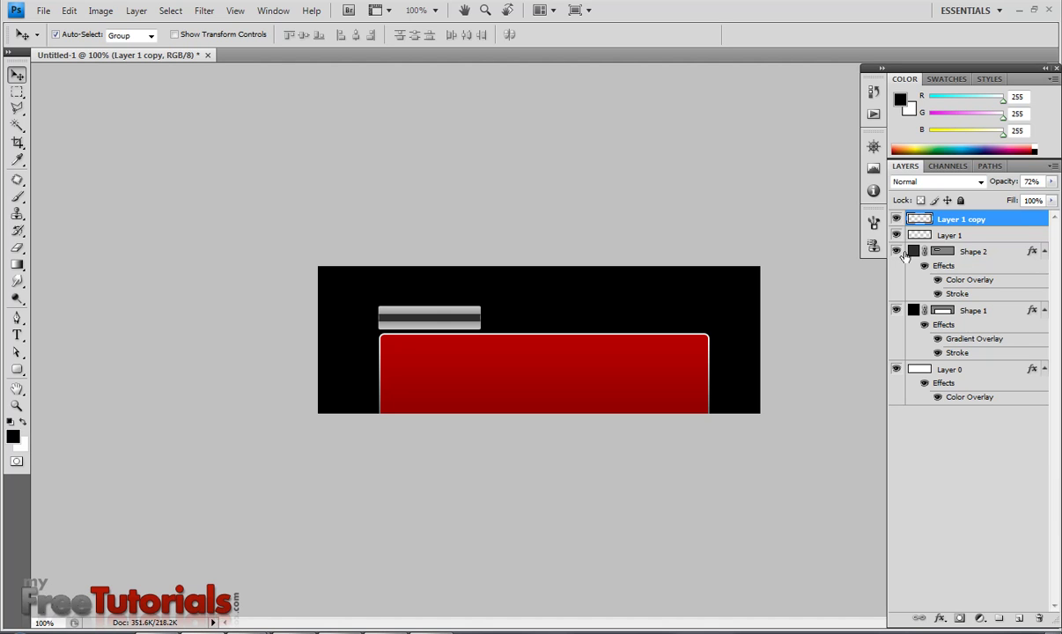
left_click(986, 253, "shift")
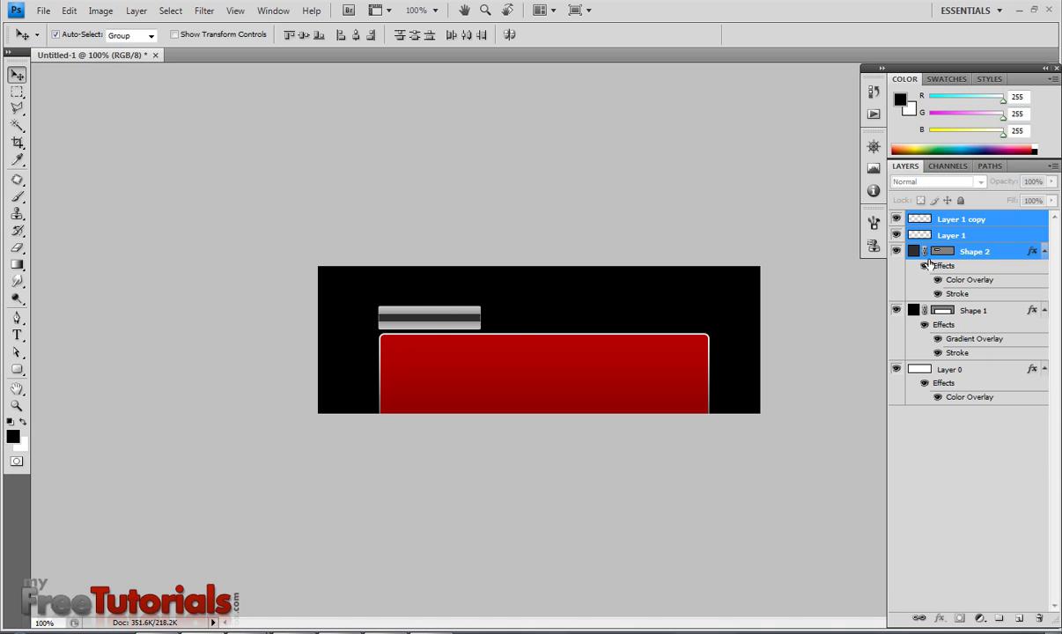
right_click(1009, 241)
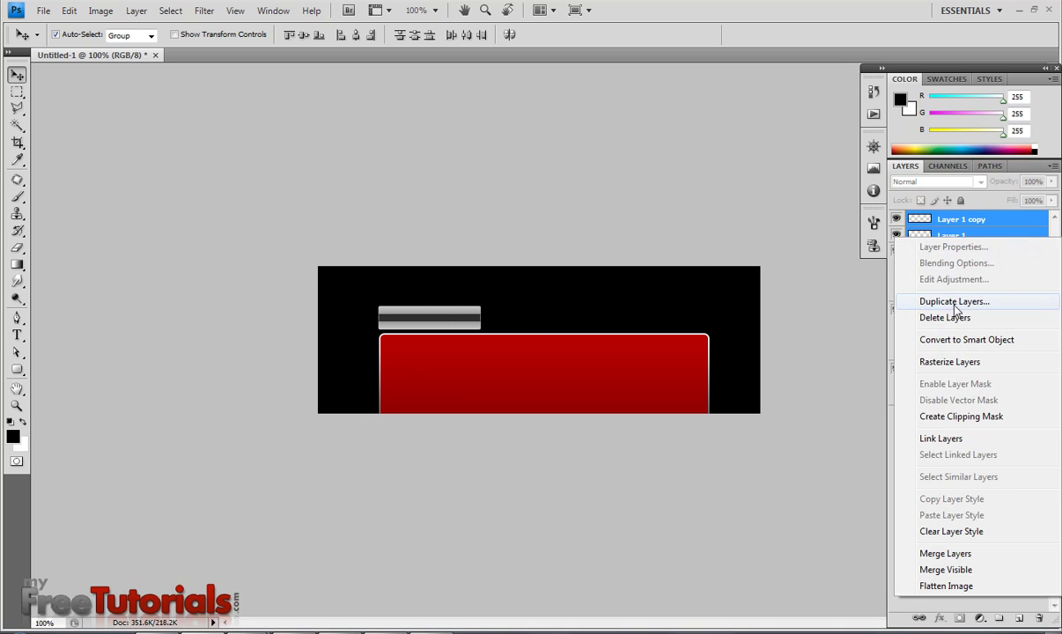
left_click(955, 304)
left_click(656, 196)
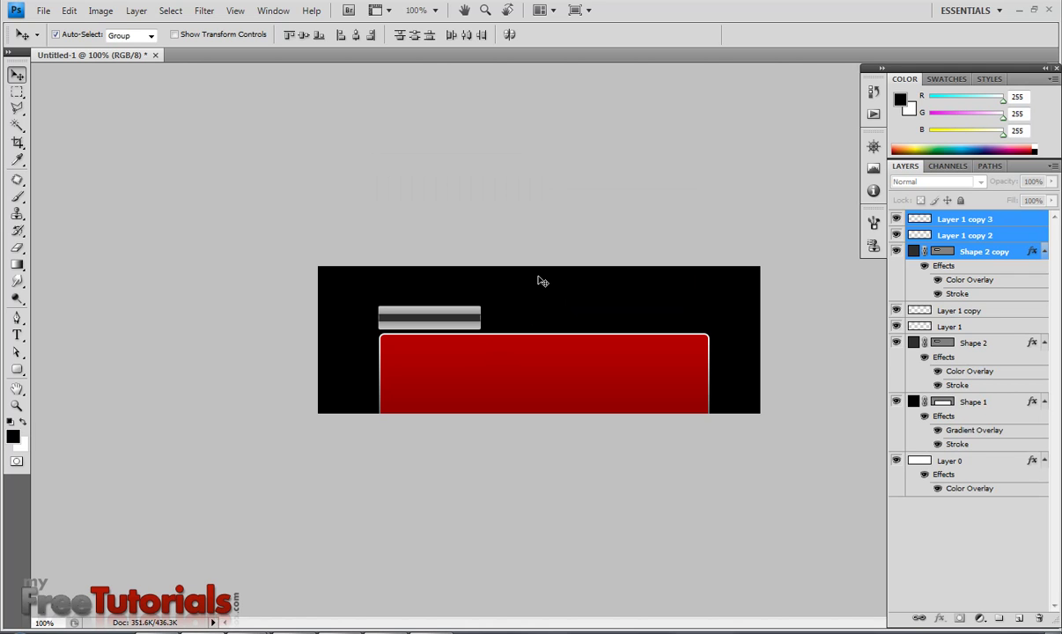
key("shift+Right")
key("shift+Right")
key("shift+Right")
key("shift+Right")
key("shift+Right")
key("shift+Right")
key("shift+Right")
key("shift+Right")
key("shift+Right")
key("Right")
key("Right")
key("Right")
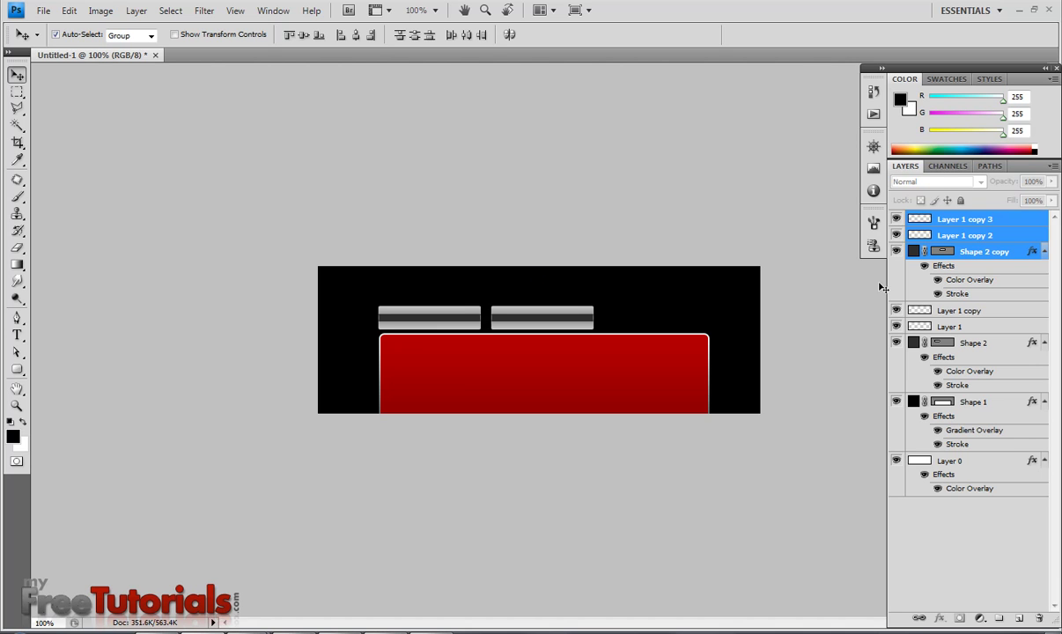
Duplicate the second tab's layers and shift the third tab further right.
right_click(952, 219)
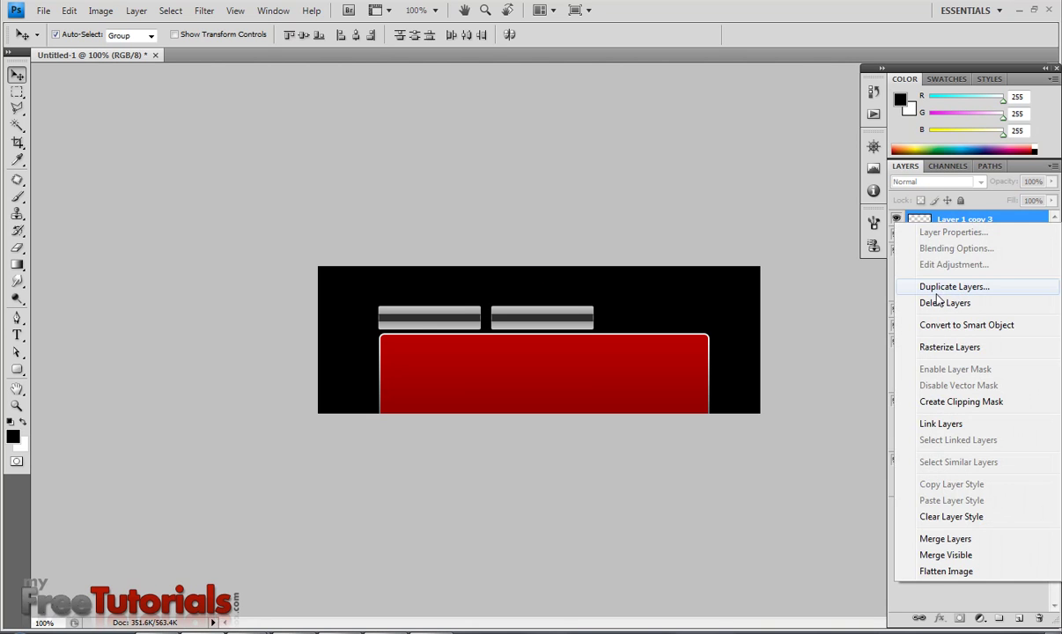
left_click(953, 286)
left_click(662, 200)
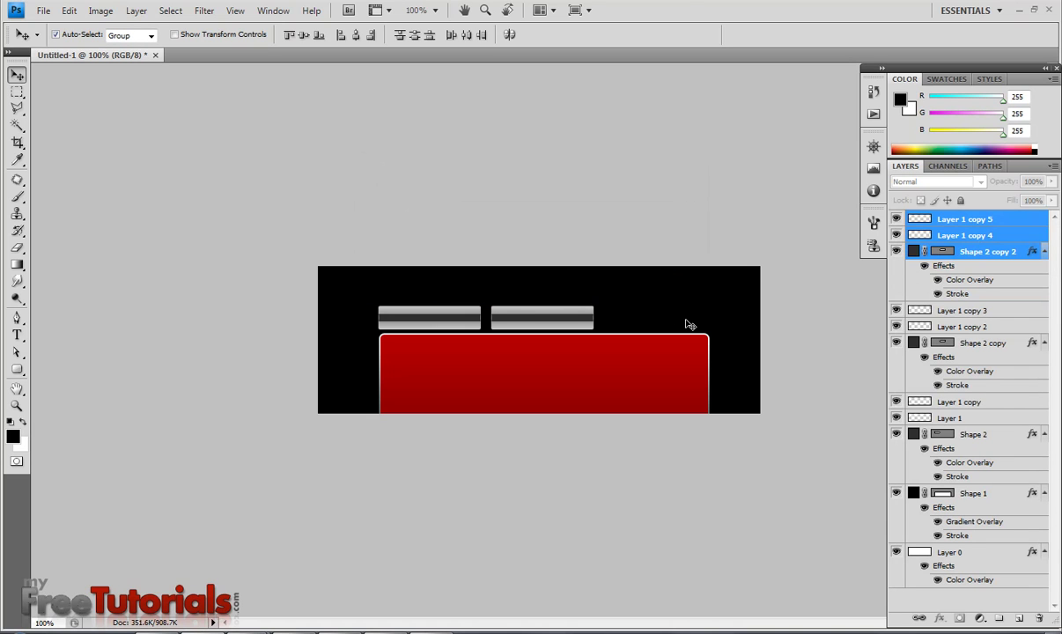
key("shift+Right")
key("shift+Right")
key("shift+Right")
key("shift+Right")
key("shift+Right")
key("shift+Right")
key("shift+Right")
key("shift+Right")
key("shift+Right")
key("shift+Right")
key("shift+Right")
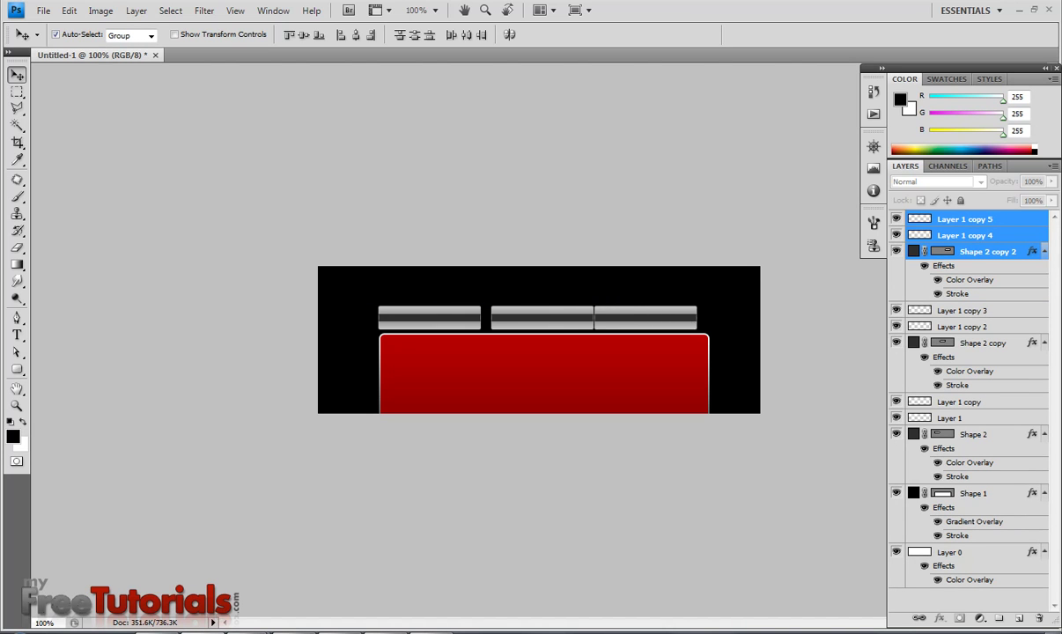
key("Right")
key("Left")
Nudge the middle tab's layers right to even the spacing, then select Layer 1 copy 5.
left_click(971, 310)
left_click(968, 343, "shift")
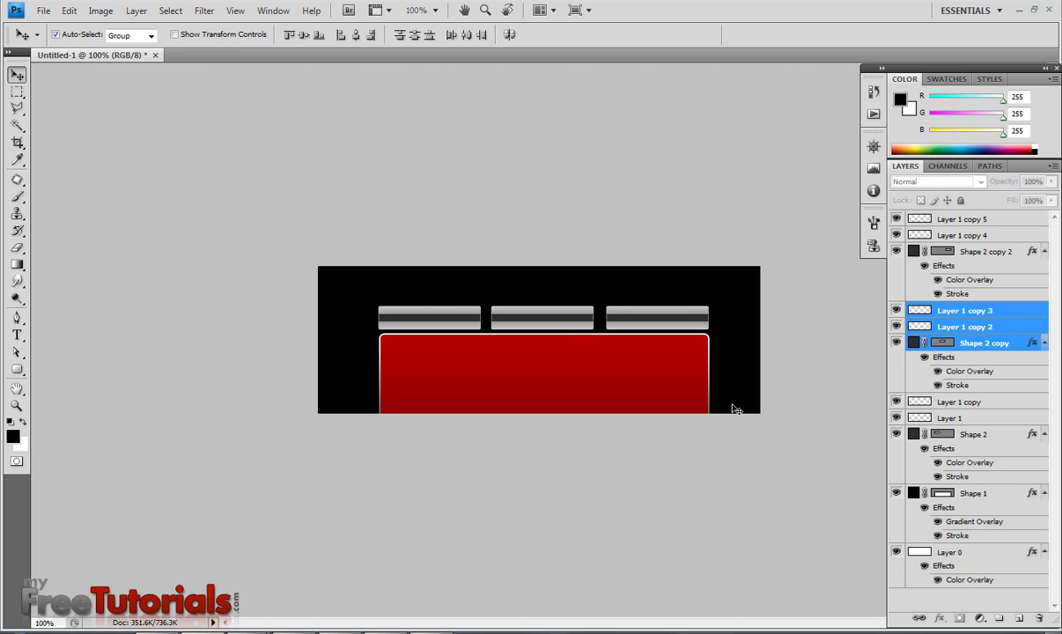
key("Right")
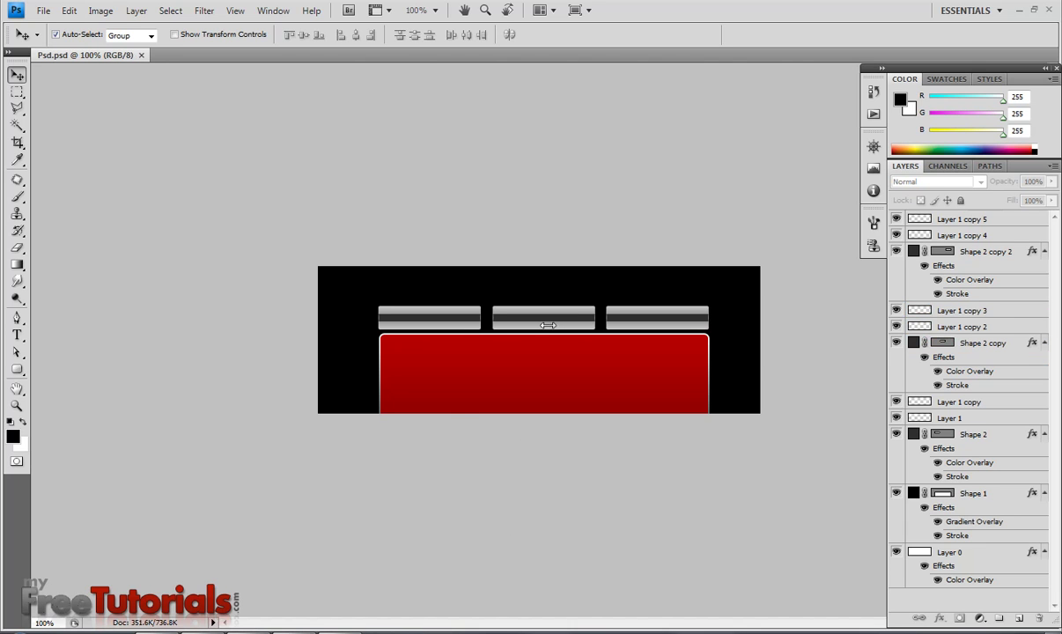
left_click(955, 222)
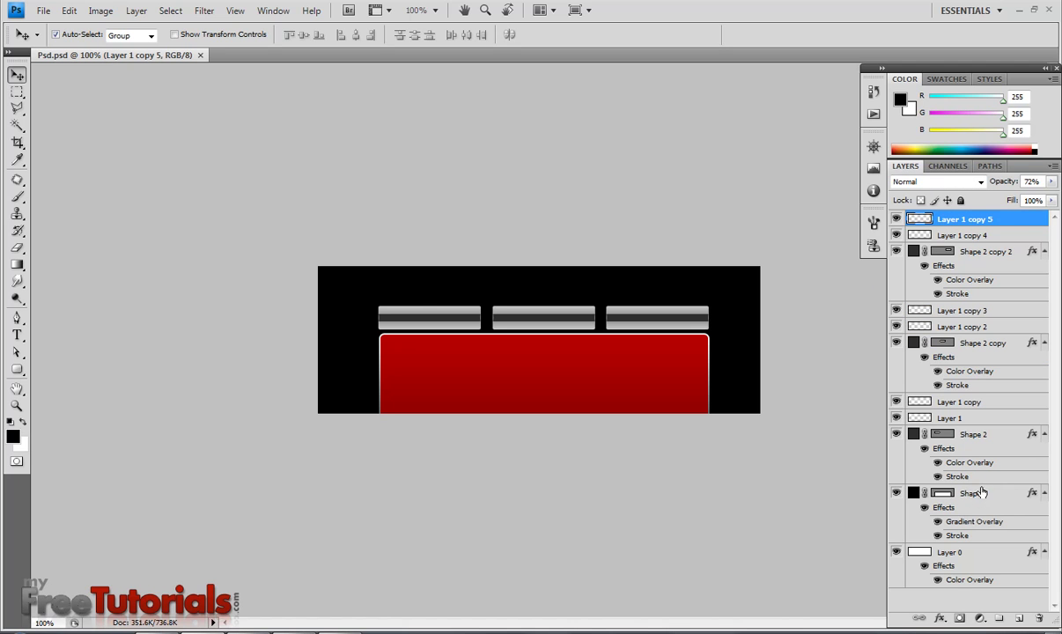
Scale all three tabs together to 84.8% of their height.
left_click(919, 433, "shift")
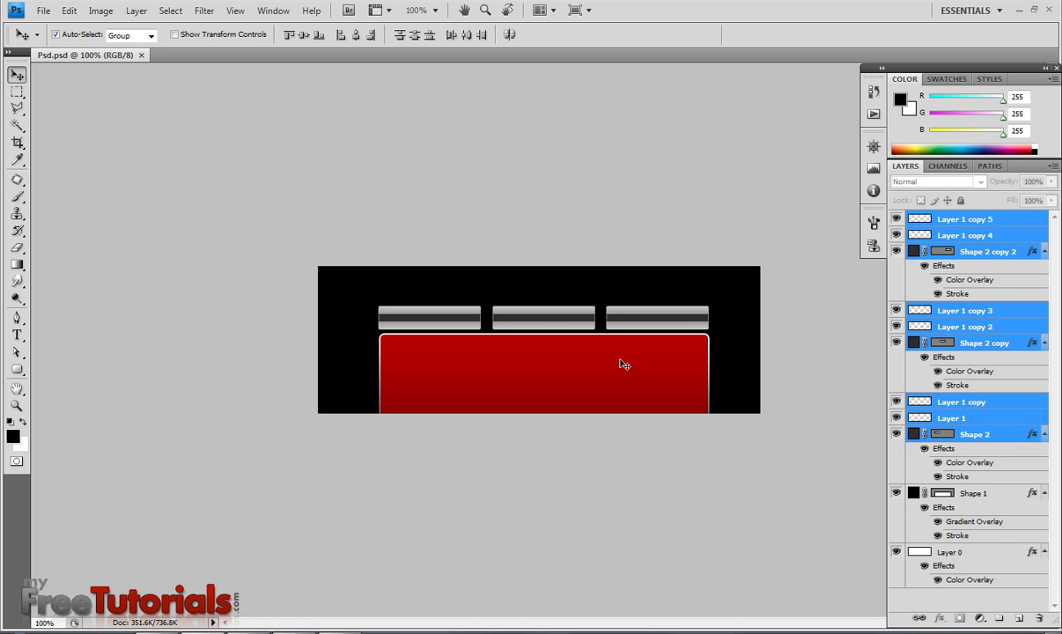
key("ctrl+t")
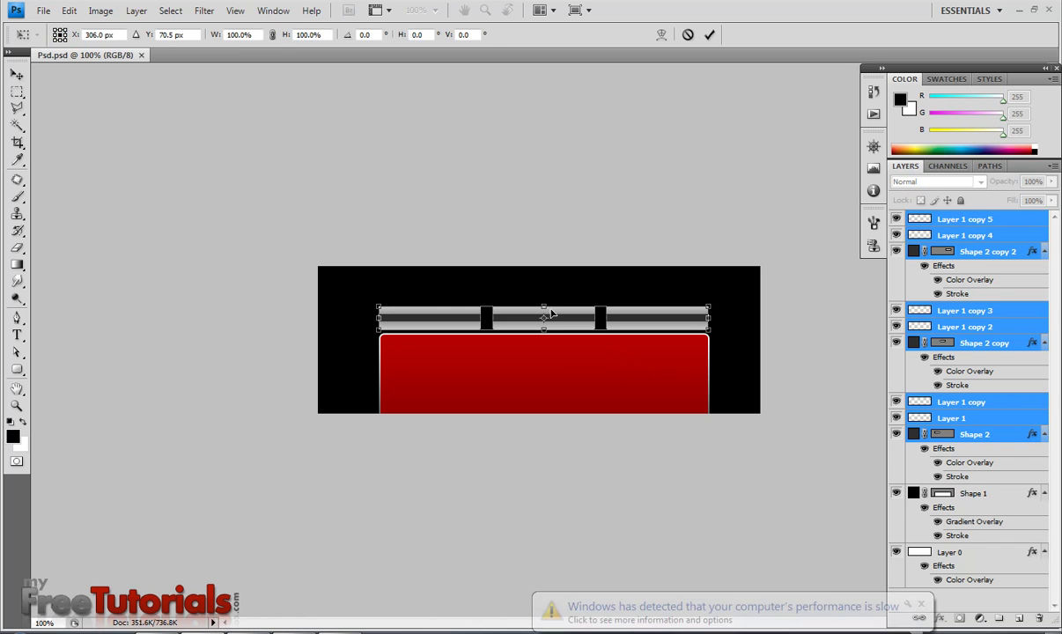
left_click_drag(543, 306, 543, 308)
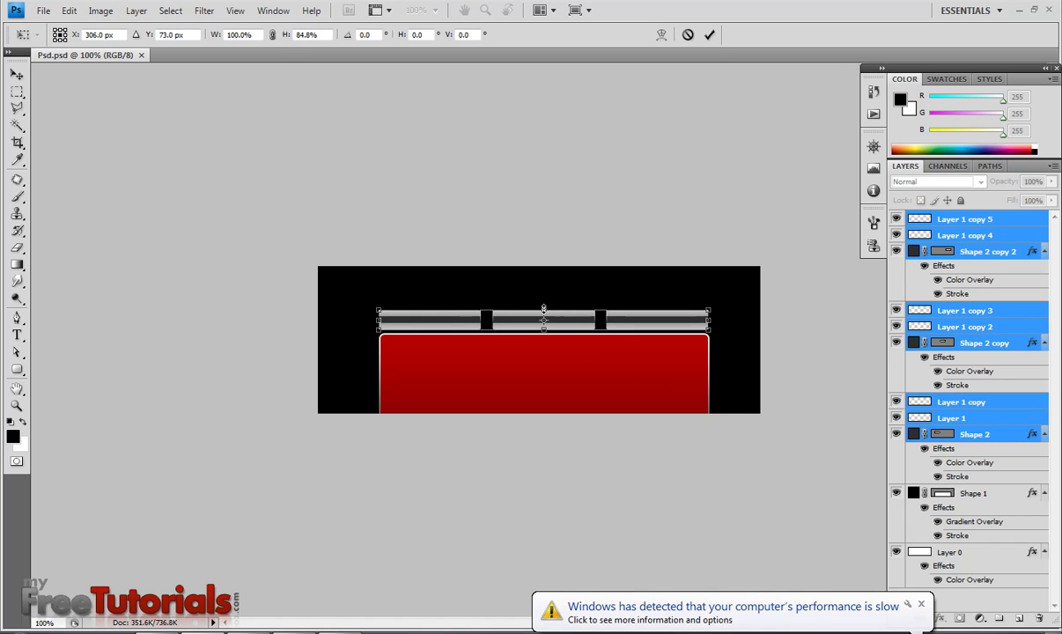
key("Return")
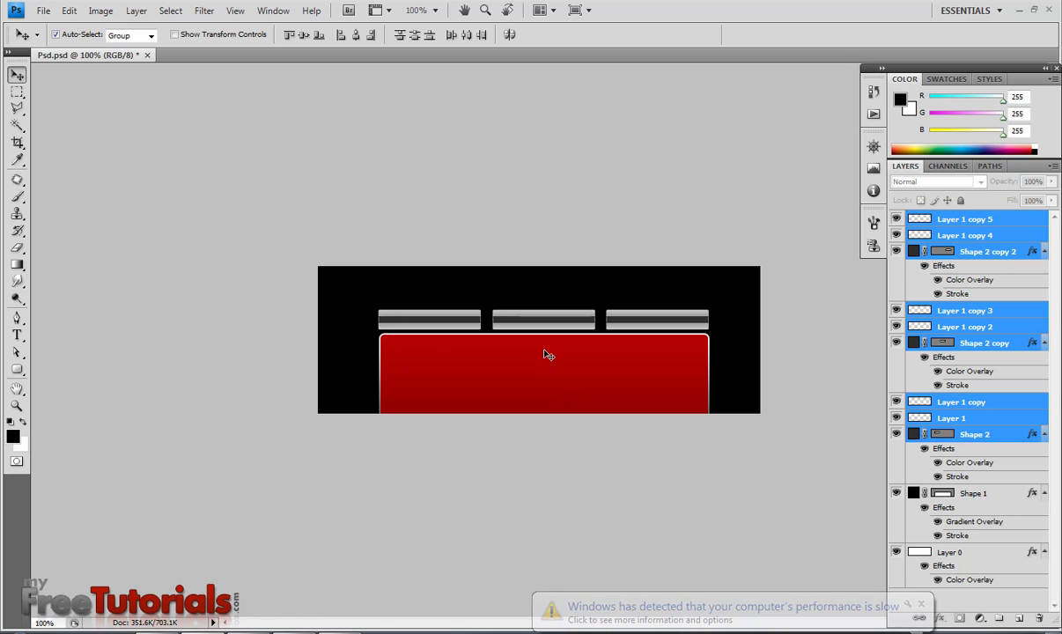
left_click(17, 334)
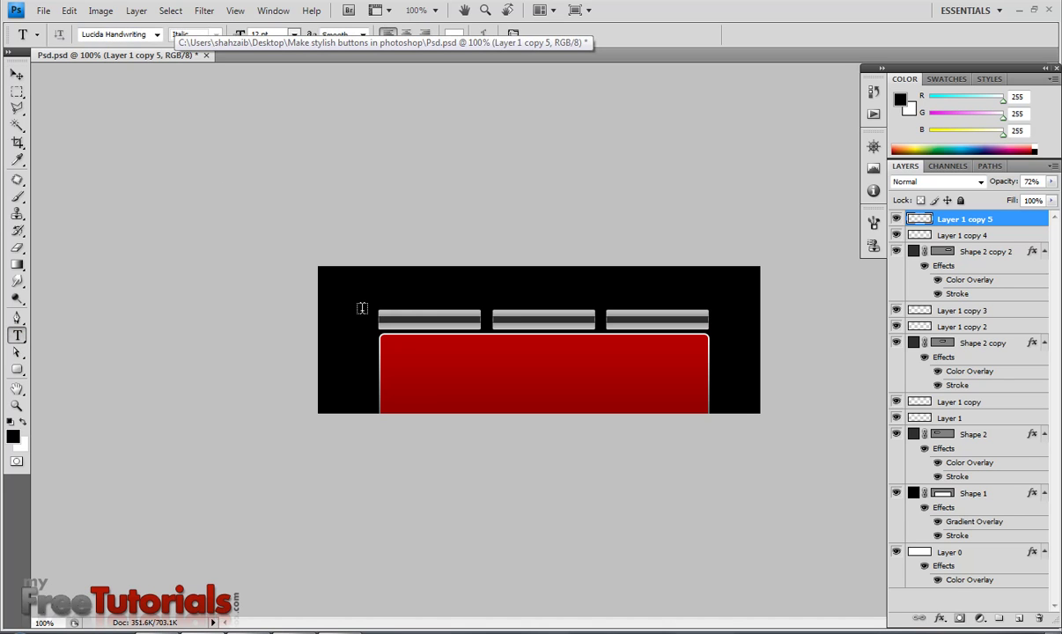
Label the first tab 'Home' in white text.
left_click(404, 324)
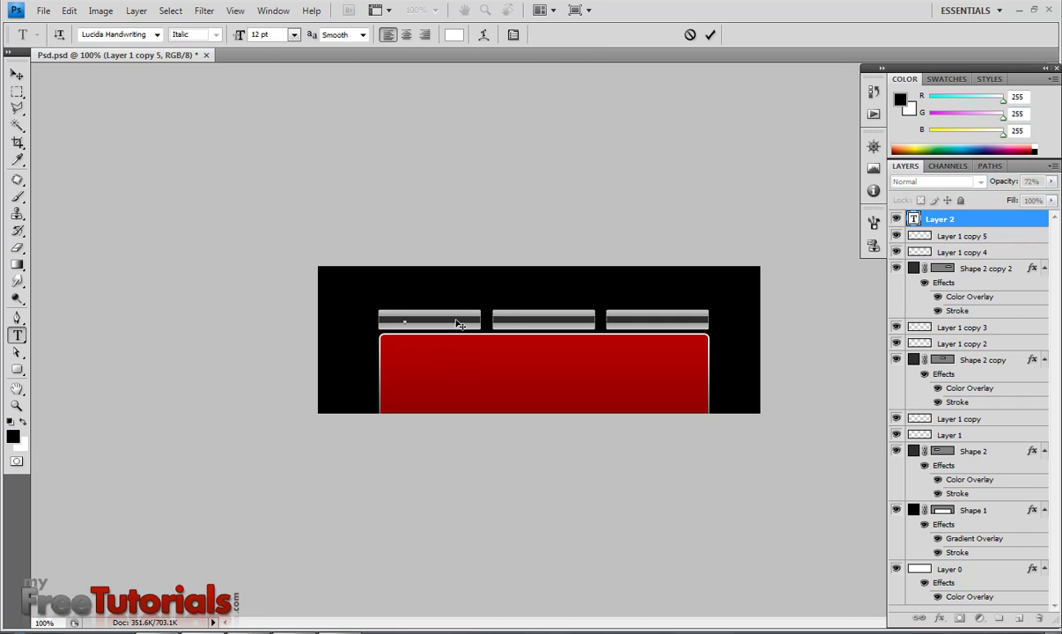
left_click(10, 421)
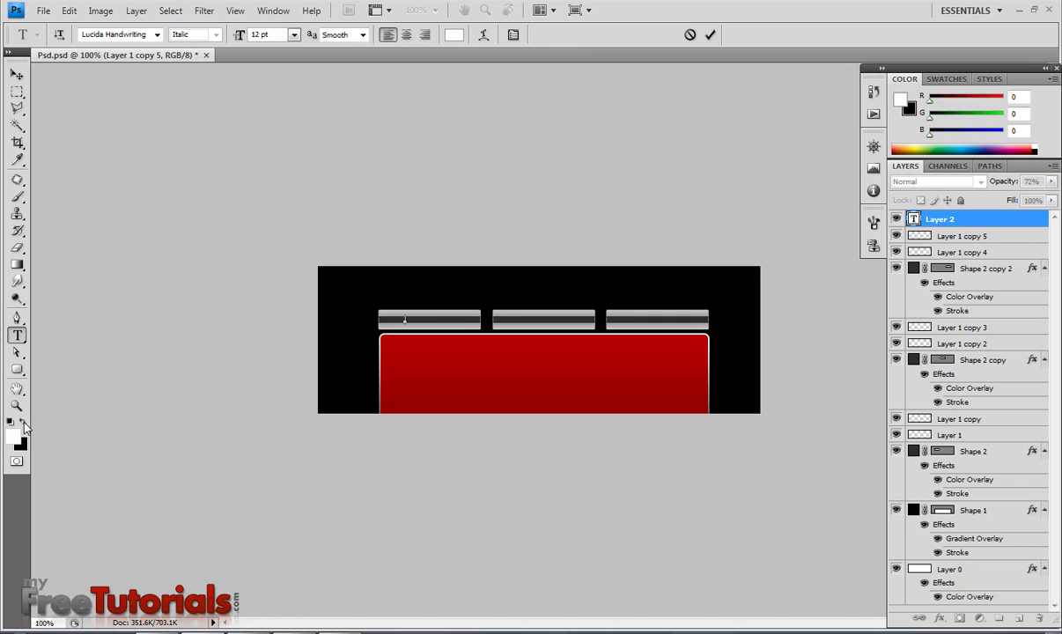
left_click(23, 422)
type("Home")
left_click(17, 74)
Label the second and third tabs 'Biaography' and 'Contacts'.
left_click(17, 335)
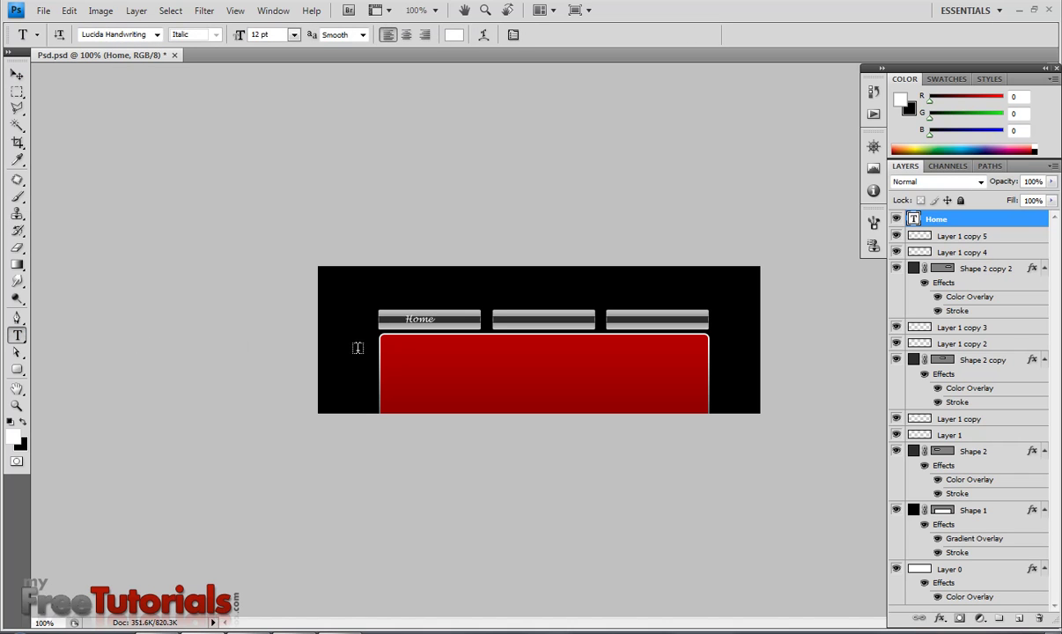
left_click(511, 319)
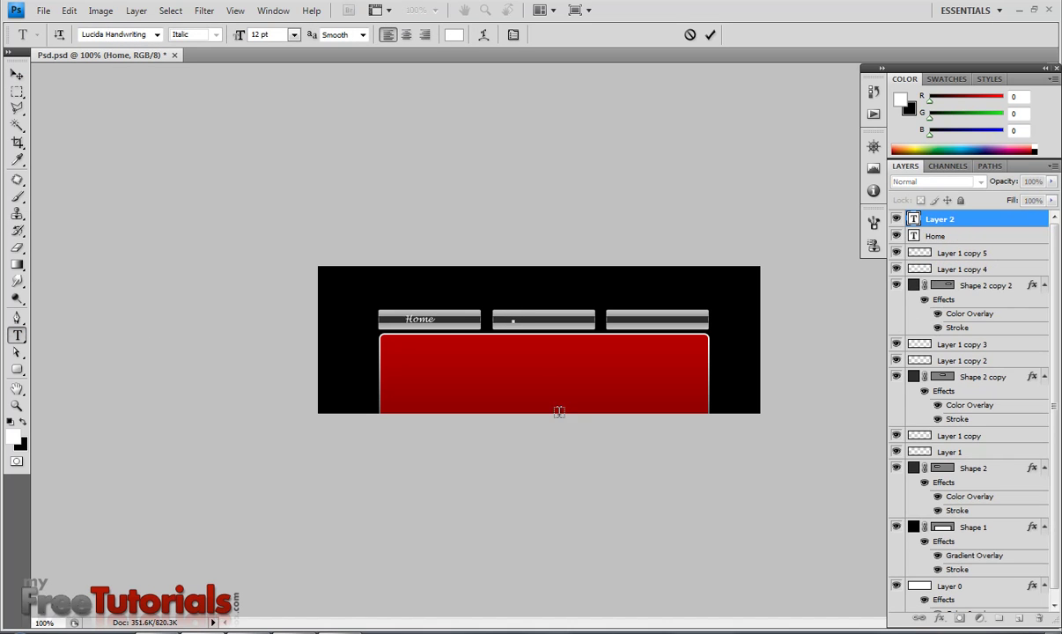
type("Biog")
type("ra")
left_click(17, 75)
left_click(17, 335)
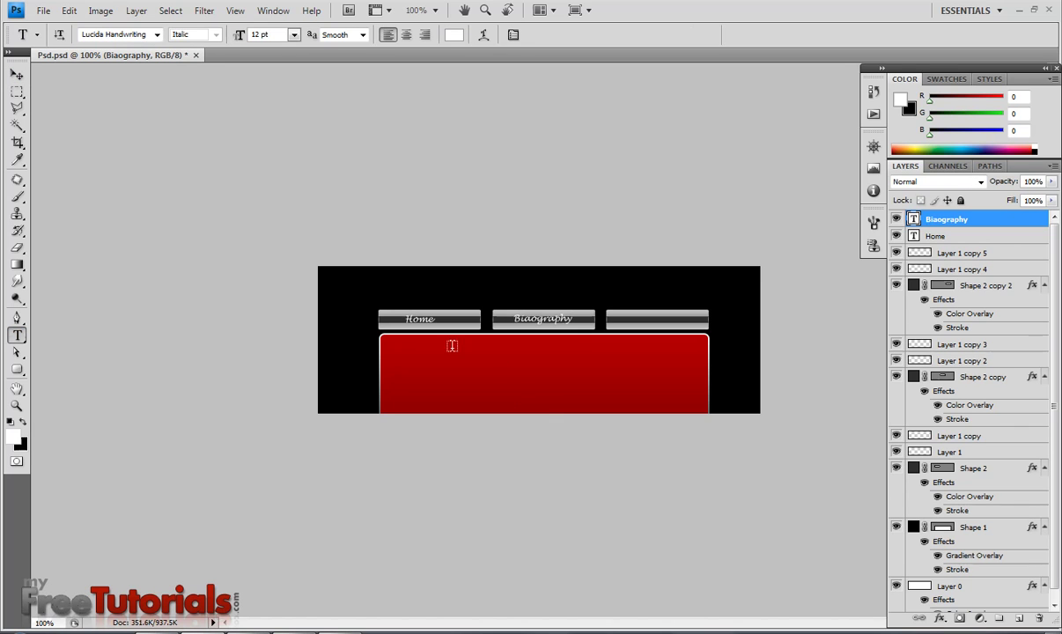
left_click(639, 325)
type("G")
type("ta")
type("cts")
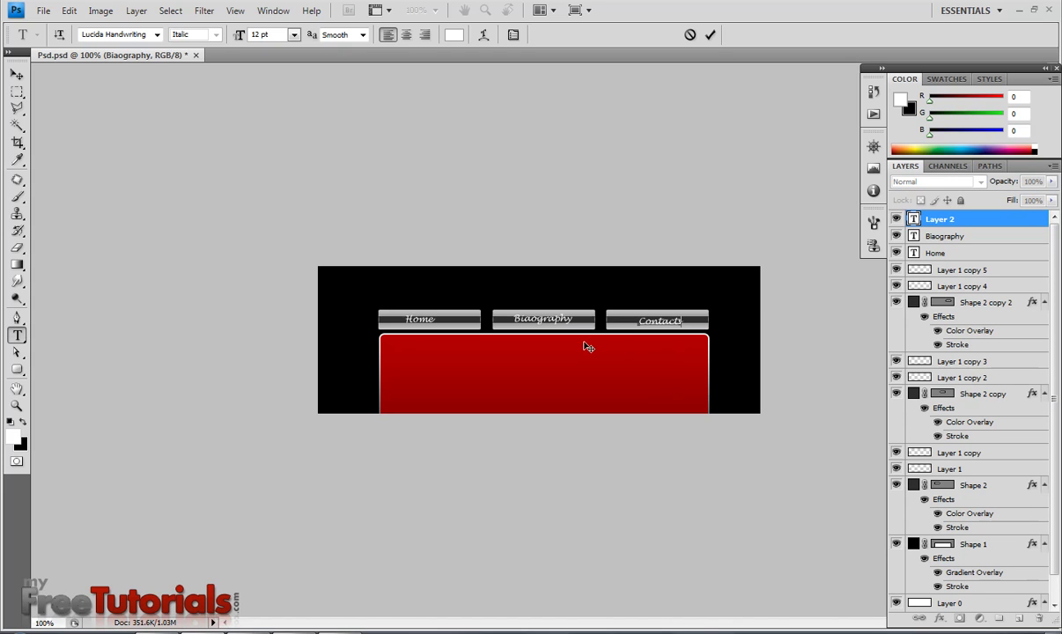
left_click(16, 74)
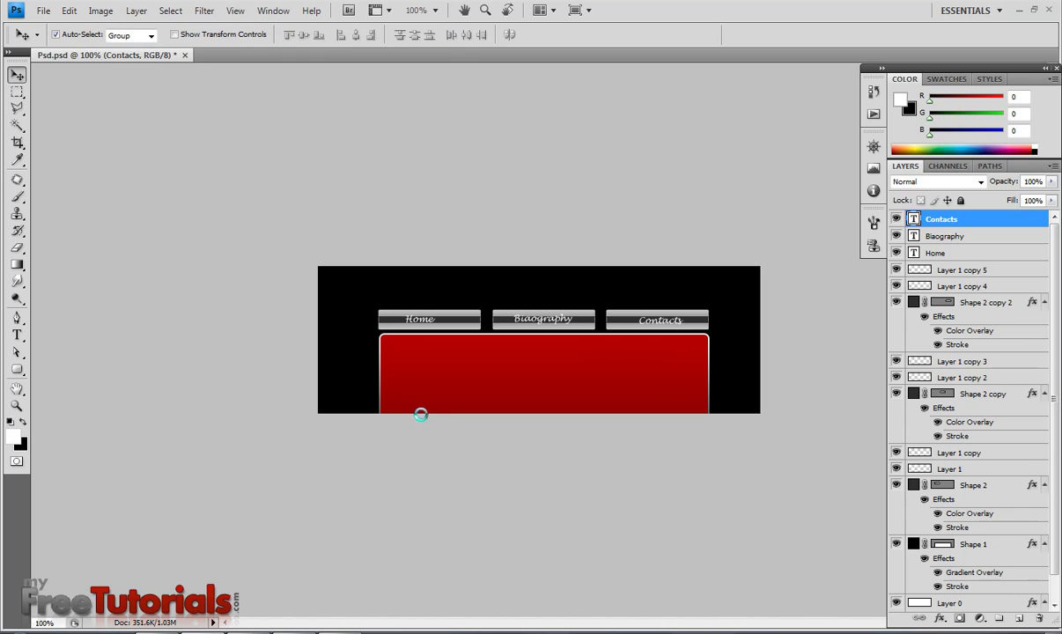
Select the Biaography text layer for correction.
left_click(510, 316)
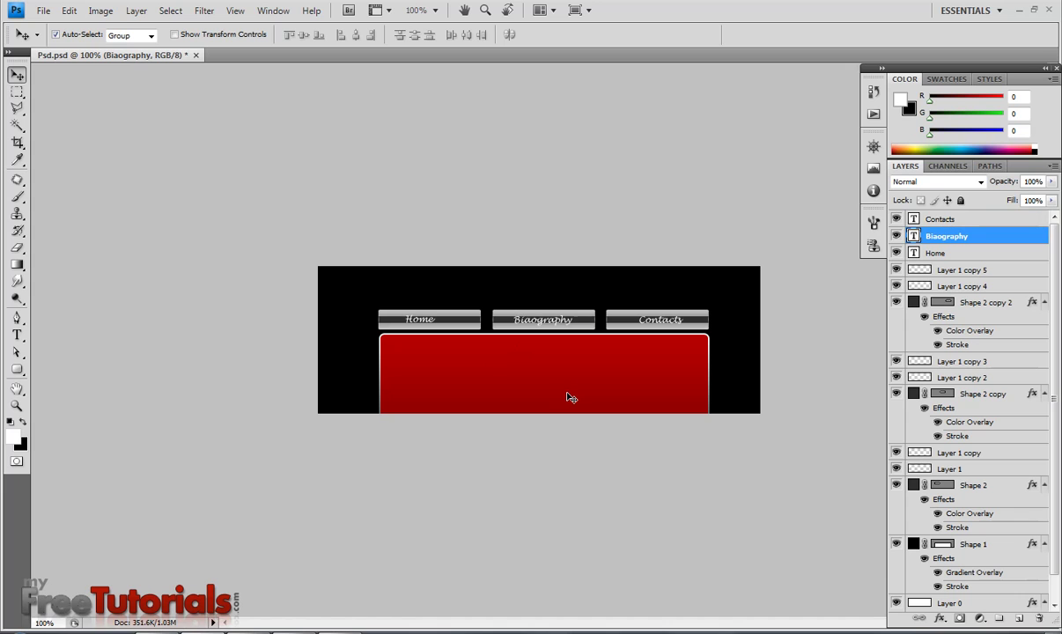